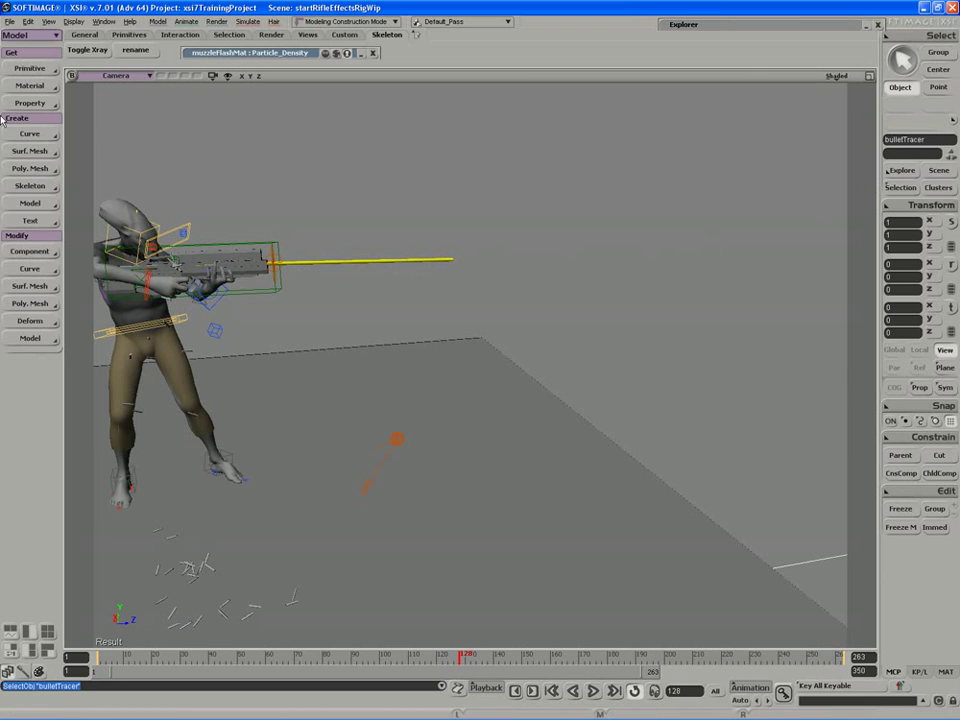
Step: Assign a Toon material to the bulletTracer particles and name it laserTracerFlashMat
left_click(30, 86)
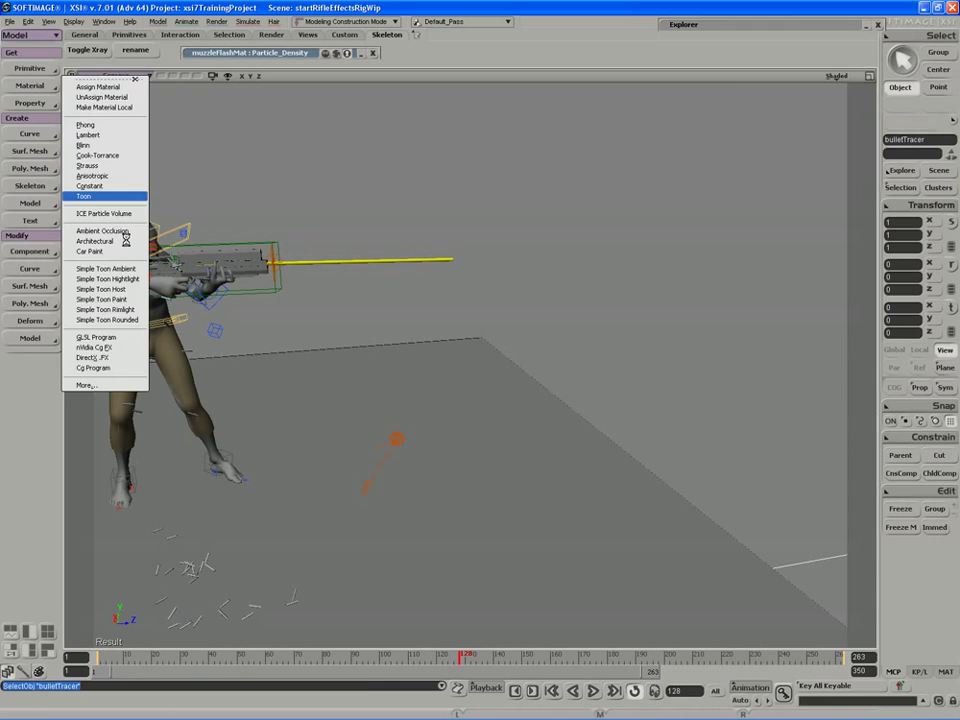
left_click(100, 196)
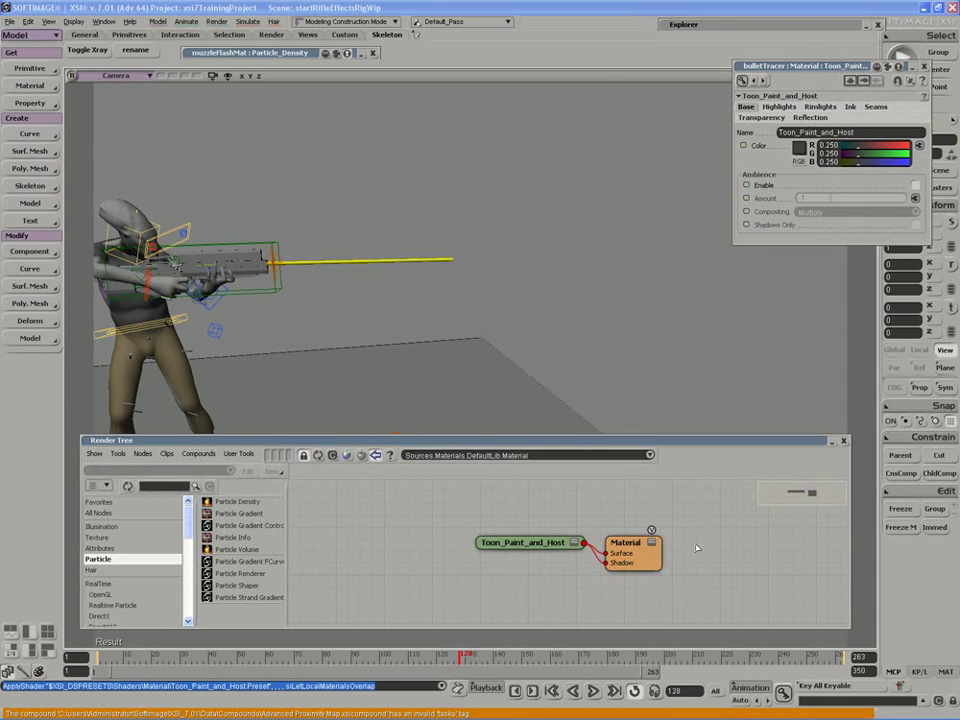
left_click(651, 543)
left_click_drag(647, 549, 688, 525)
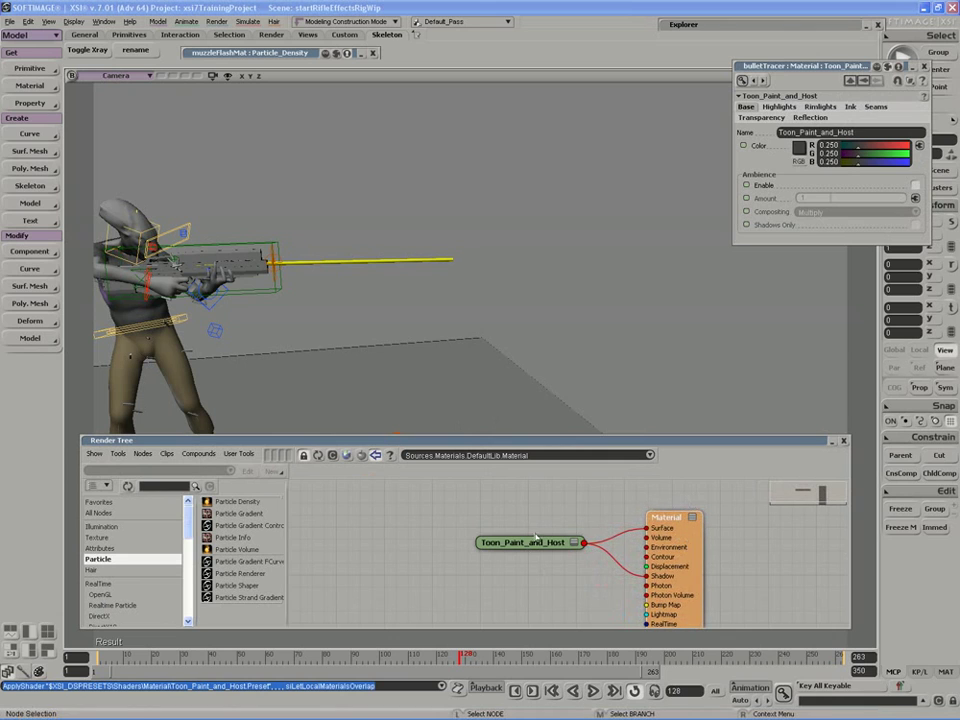
double_click(665, 517)
type("laser")
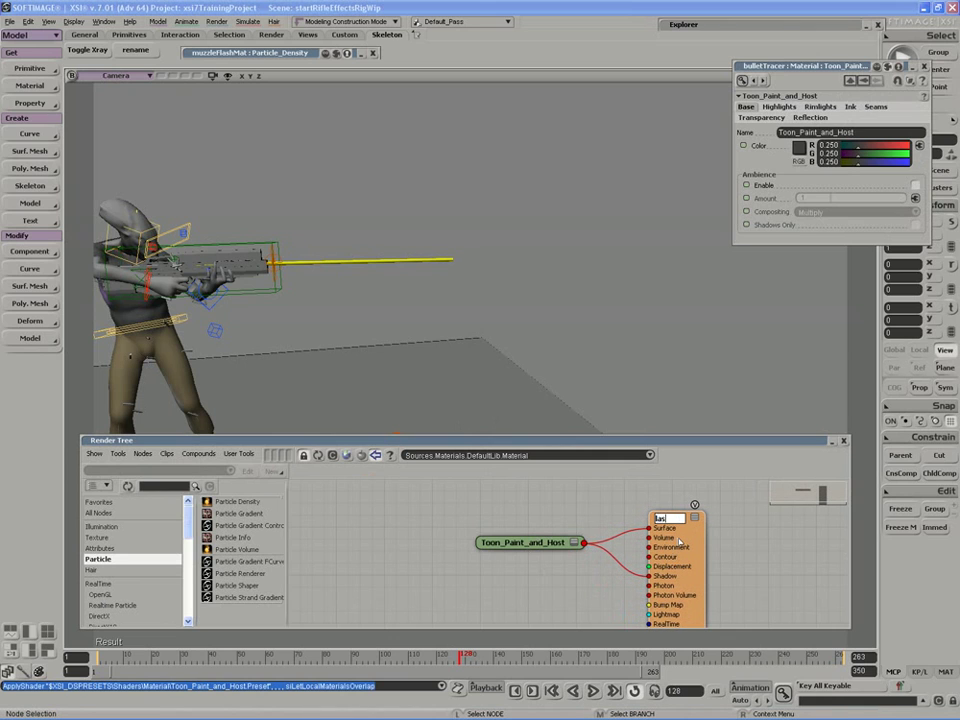
type("MuacerFlashMat")
key("Return")
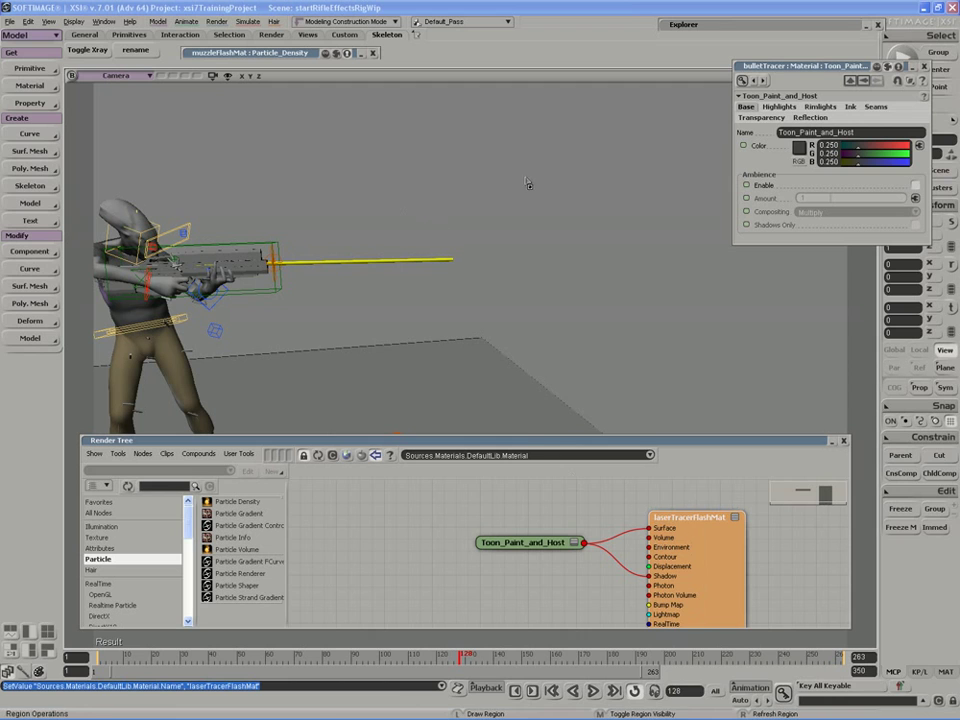
Step: Advance to frame 130 and preview the laser tracers in a wide render region
key("period")
key("period")
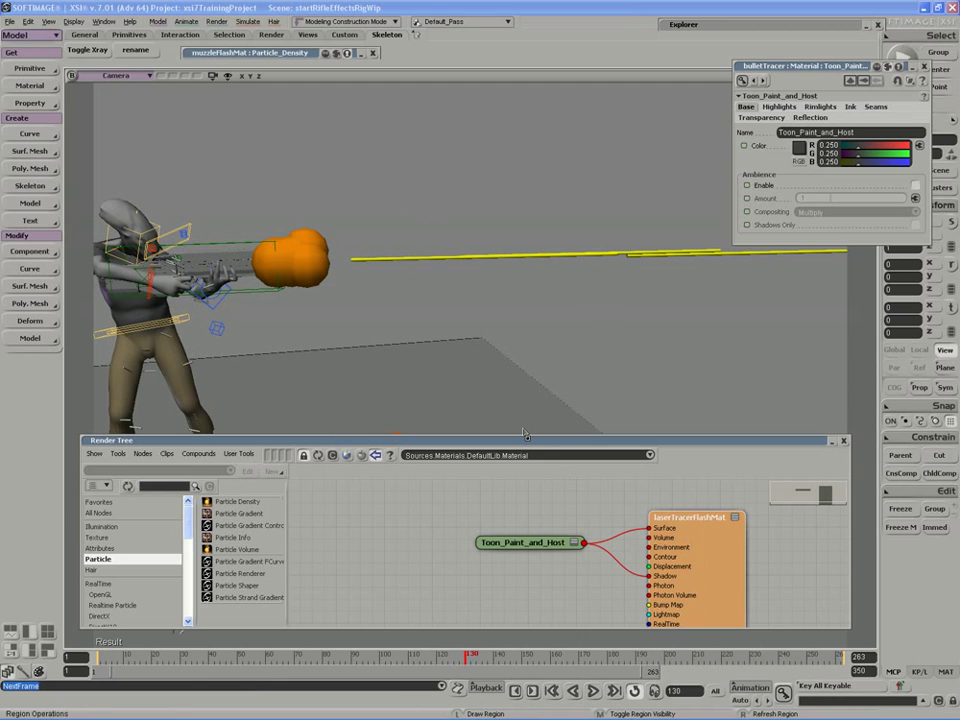
key("s")
left_click_drag(601, 387, 557, 369)
right_click_drag(557, 369, 540, 364)
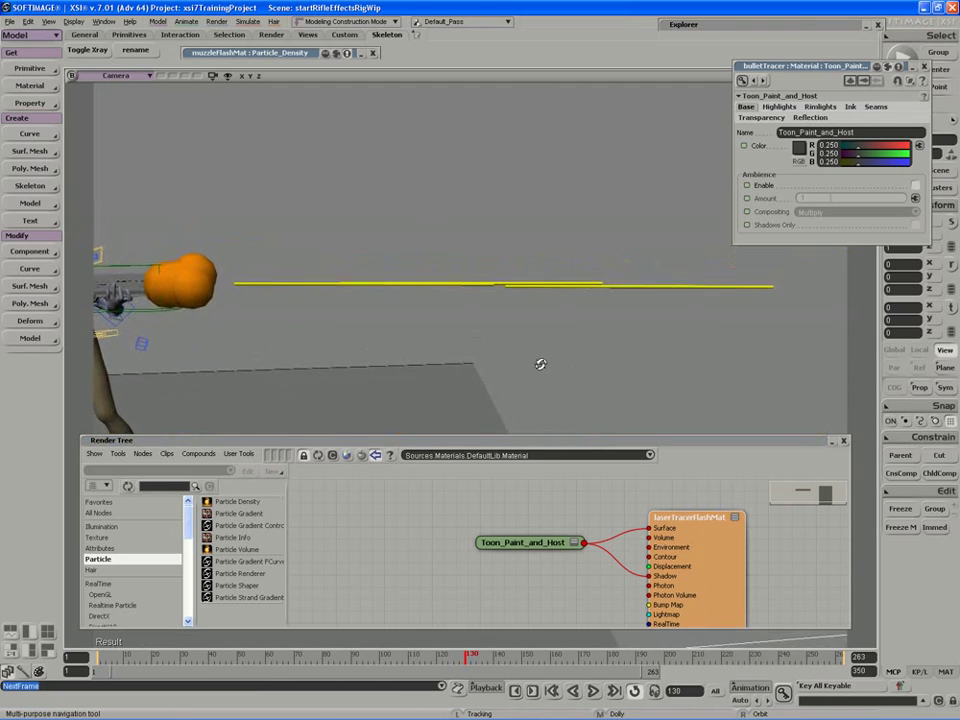
left_click_drag(540, 364, 539, 372)
right_click_drag(539, 372, 539, 377)
key("q")
mouse_move(197, 201)
left_mouse_down()
mouse_move(742, 441)
mouse_move(860, 451)
left_mouse_up()
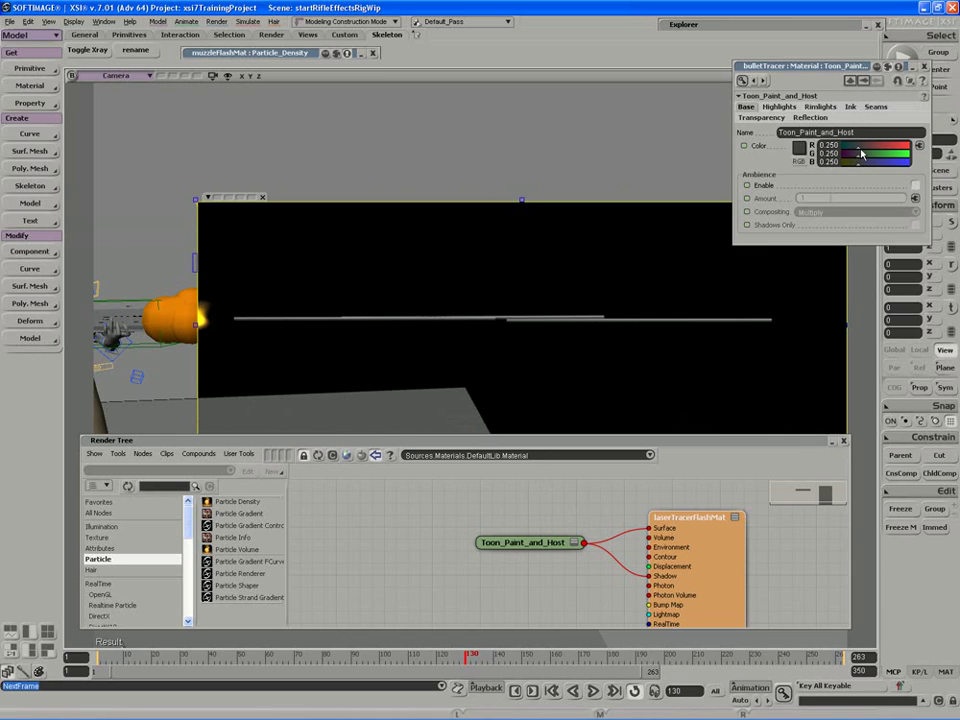
Step: Set the toon shader's base color to light blue with RGB 0.239, 0.726, 1.000
mouse_move(860, 149)
left_mouse_down()
mouse_move(907, 146)
mouse_move(912, 163)
mouse_move(900, 148)
mouse_move(843, 148)
left_mouse_up()
left_click_drag(900, 156, 895, 157)
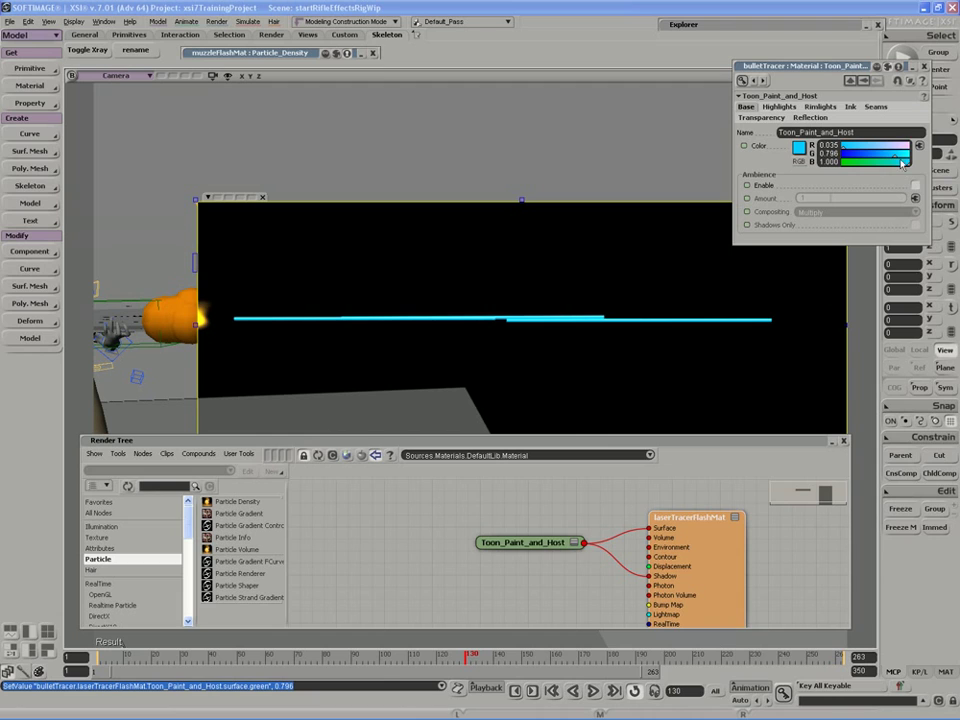
left_click_drag(895, 155, 857, 146)
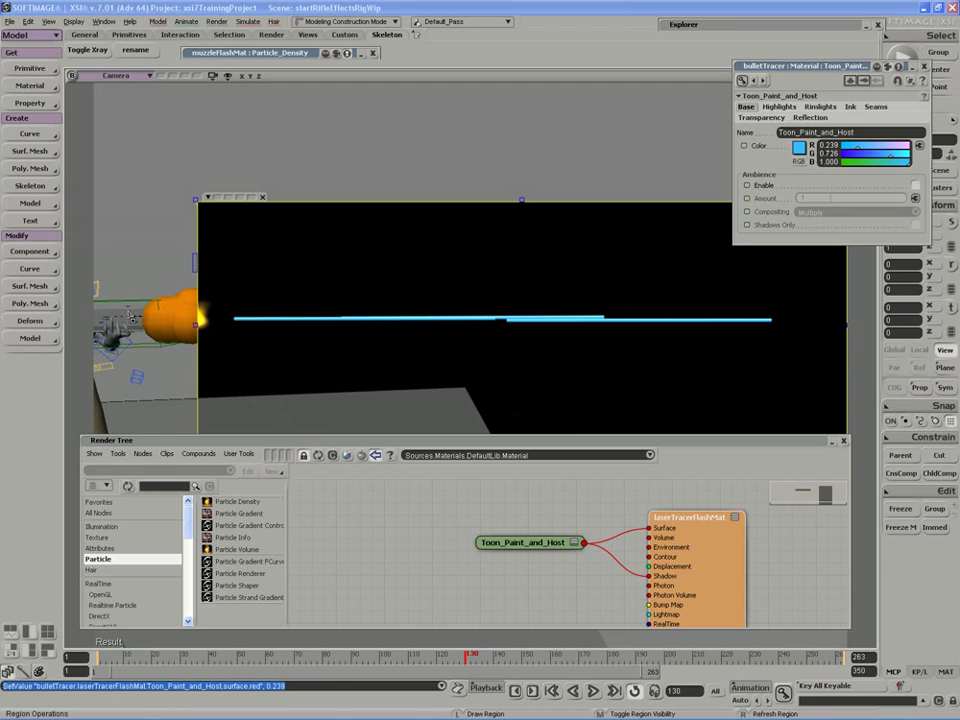
Step: Enable rimlight layer 1 with a yellow tint of RGB 1.000, 0.812, 0.000 and a softness of 0.144
left_click(819, 107)
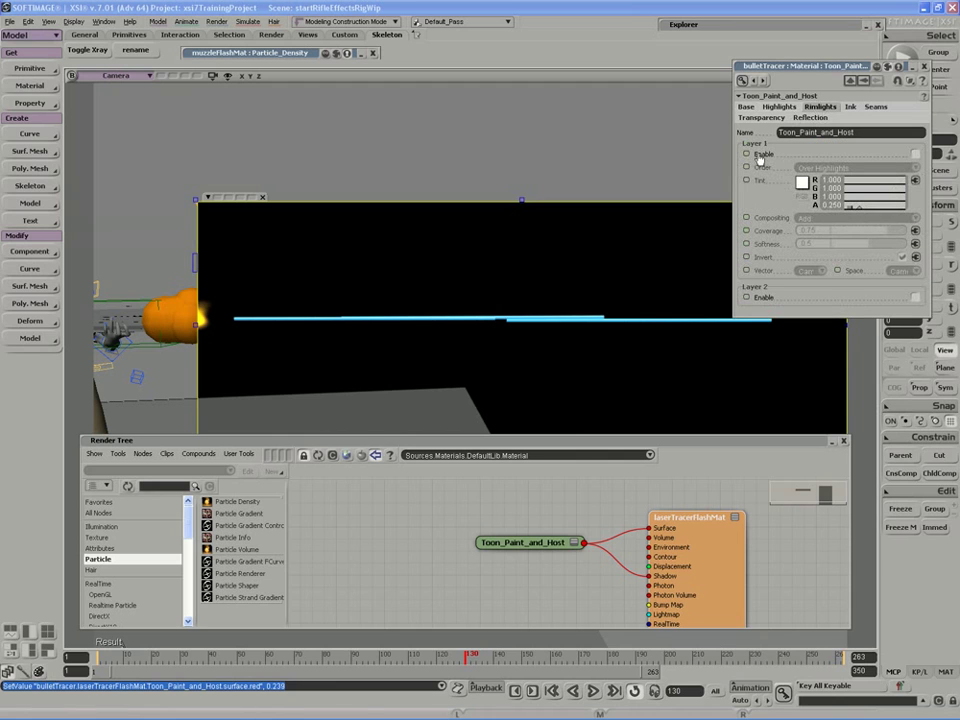
left_click(915, 154)
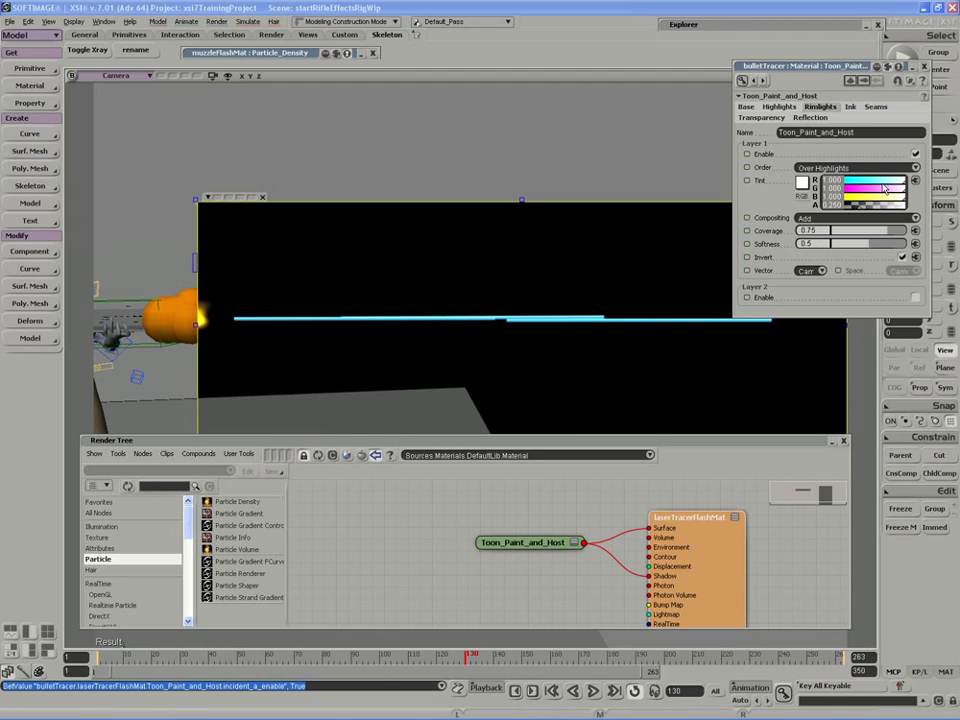
left_click_drag(890, 199, 895, 196)
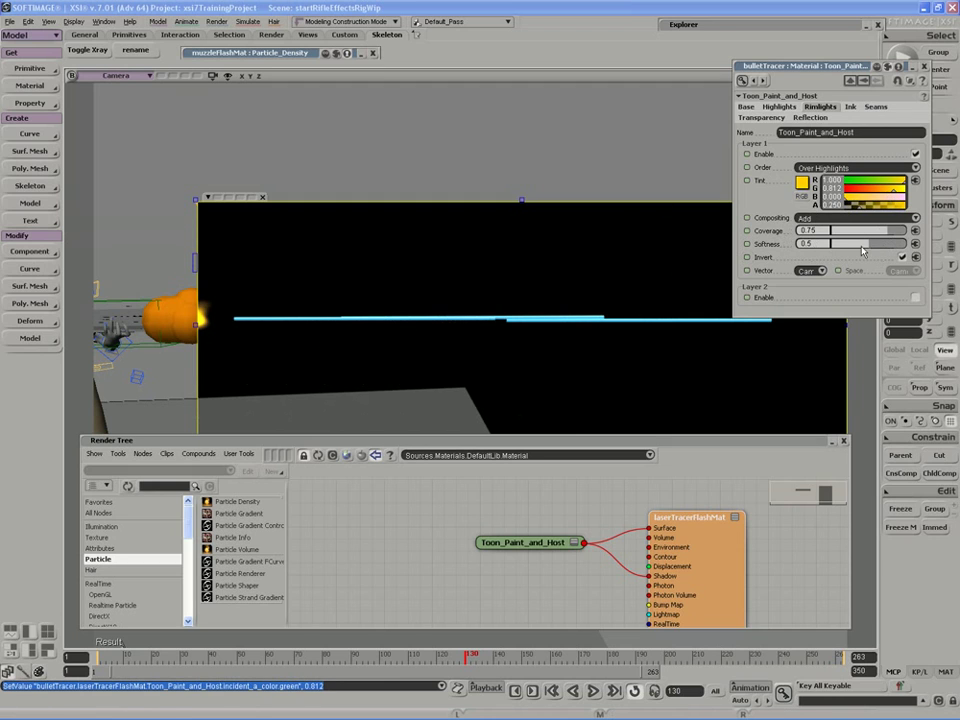
left_click_drag(861, 248, 813, 246)
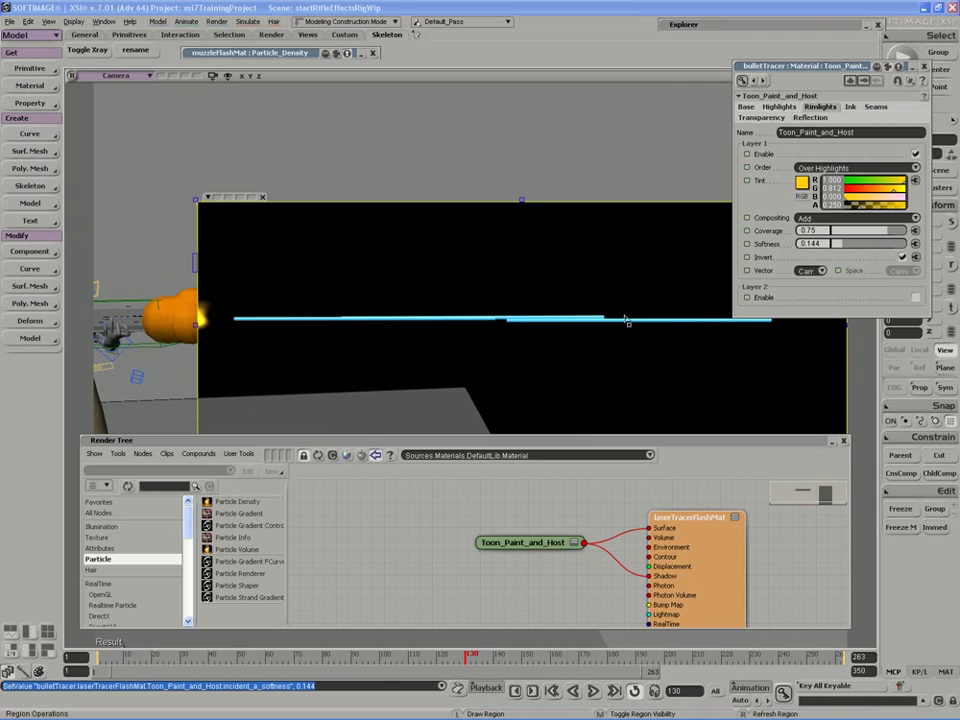
Step: Preview the tracers close up in a render region and set the rimlight tint to magenta with RGB 1.000, 0.000, 0.832
middle_click(434, 338)
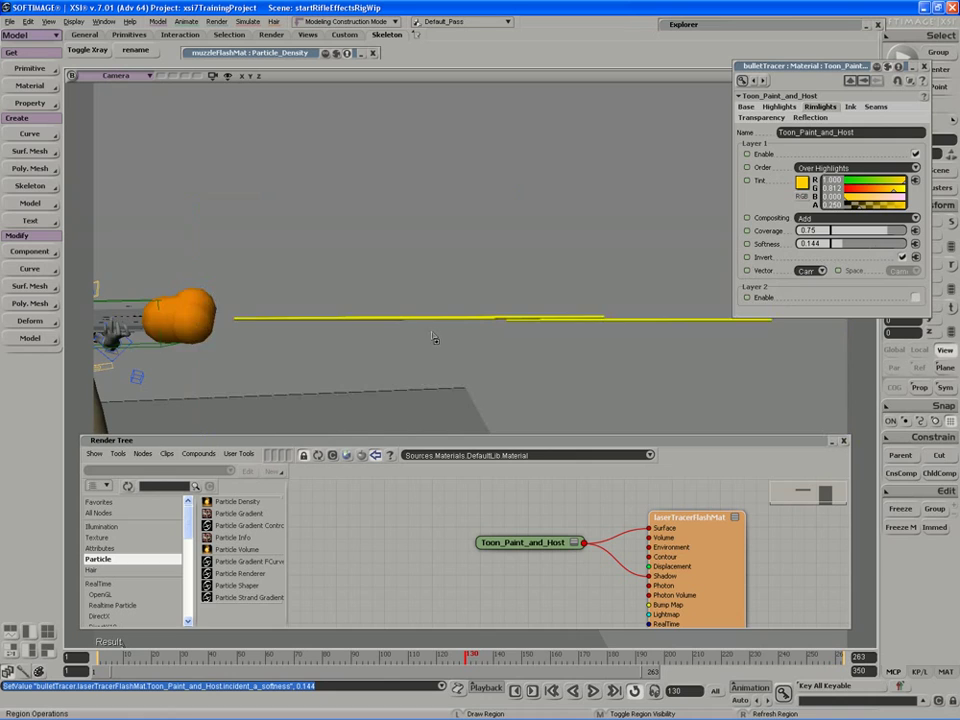
scroll(433, 336, "up", 5)
left_click_drag(275, 122, 624, 298)
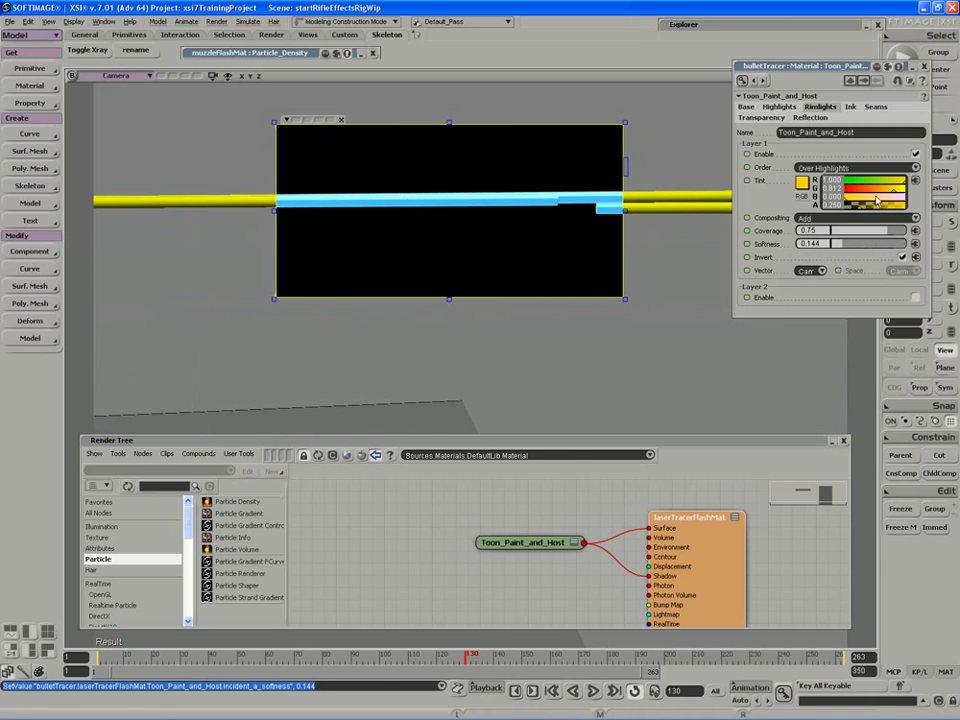
left_click_drag(889, 189, 842, 190)
left_click(869, 195)
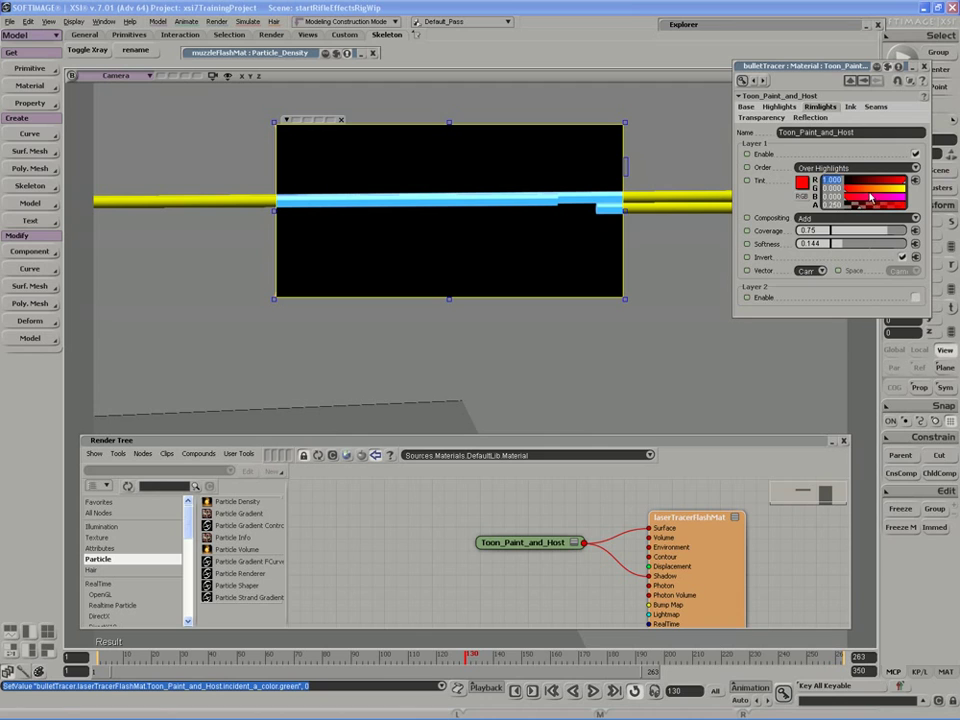
left_click_drag(869, 197, 893, 197)
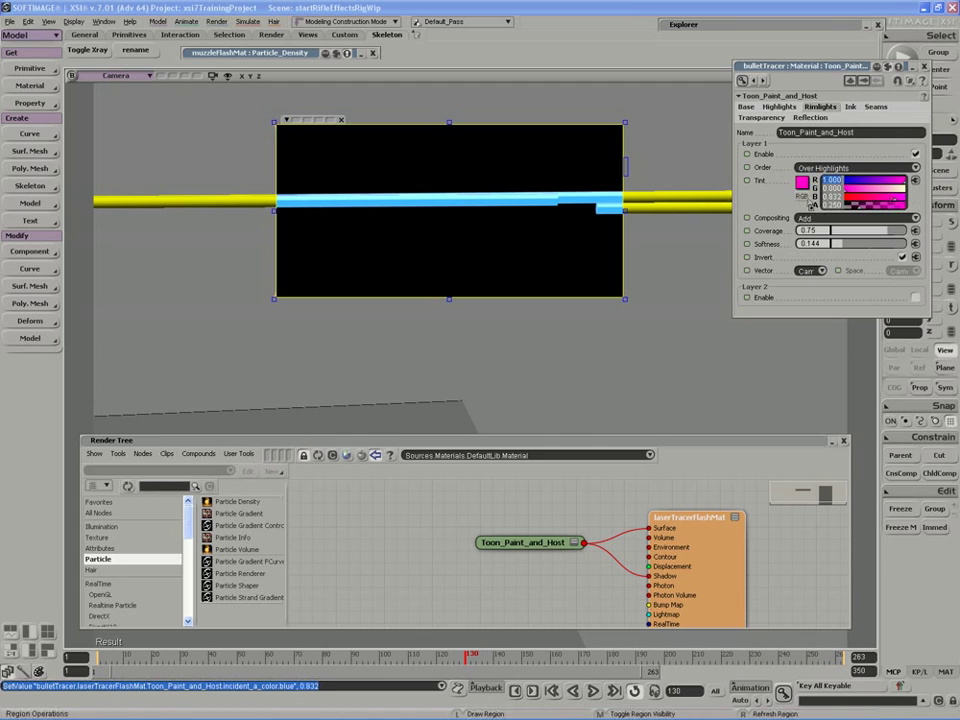
middle_click(474, 254)
Step: Select the bulletTracer point cloud in the scene hierarchy and open its ICE Tree
left_click(721, 22)
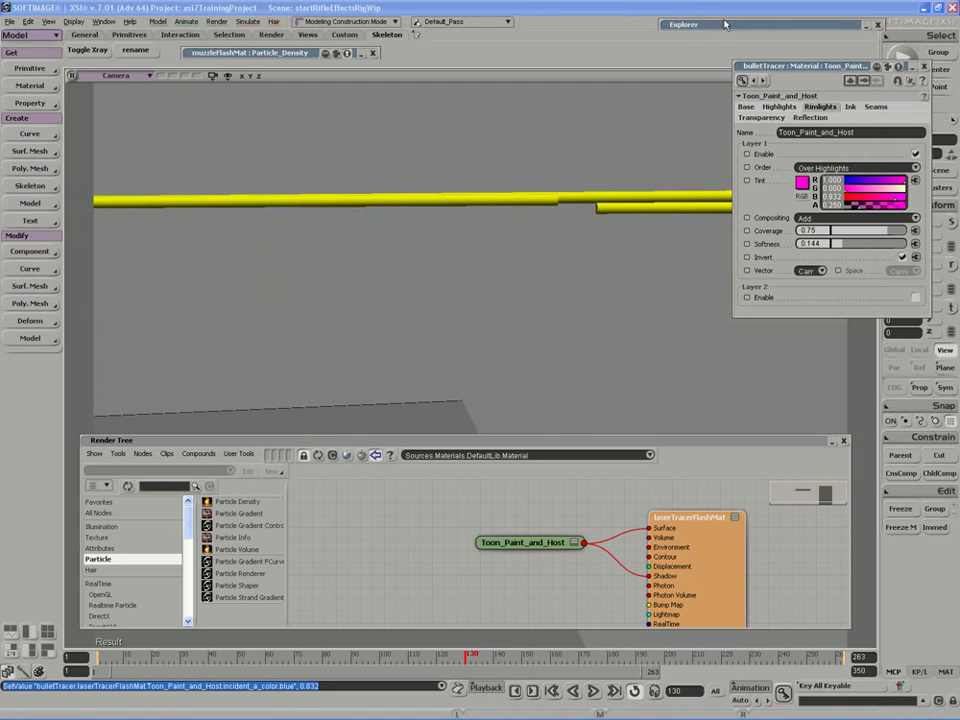
double_click(716, 26)
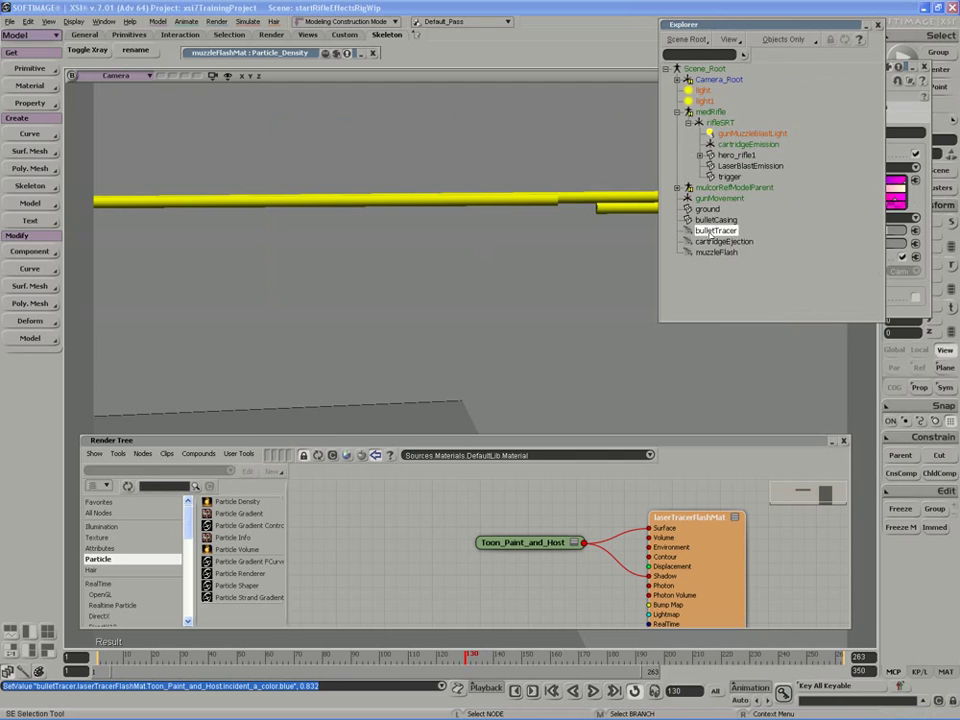
left_click(712, 231)
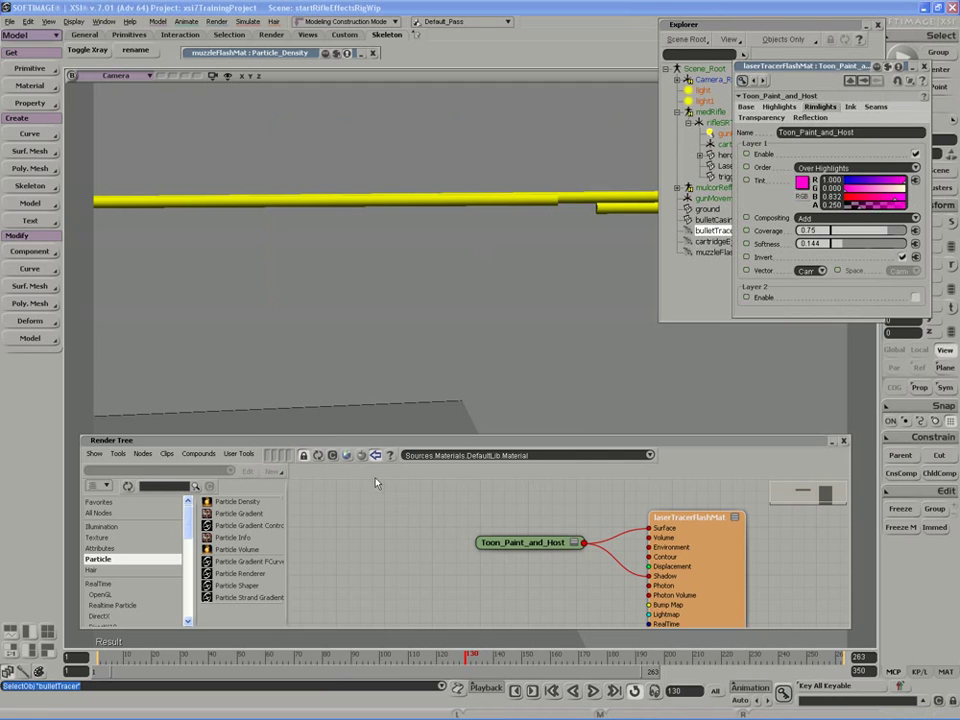
key("alt+9")
Step: Set the particle size in bulletTracer's Emit from Surface node to 0.2
left_click_drag(538, 541, 435, 571)
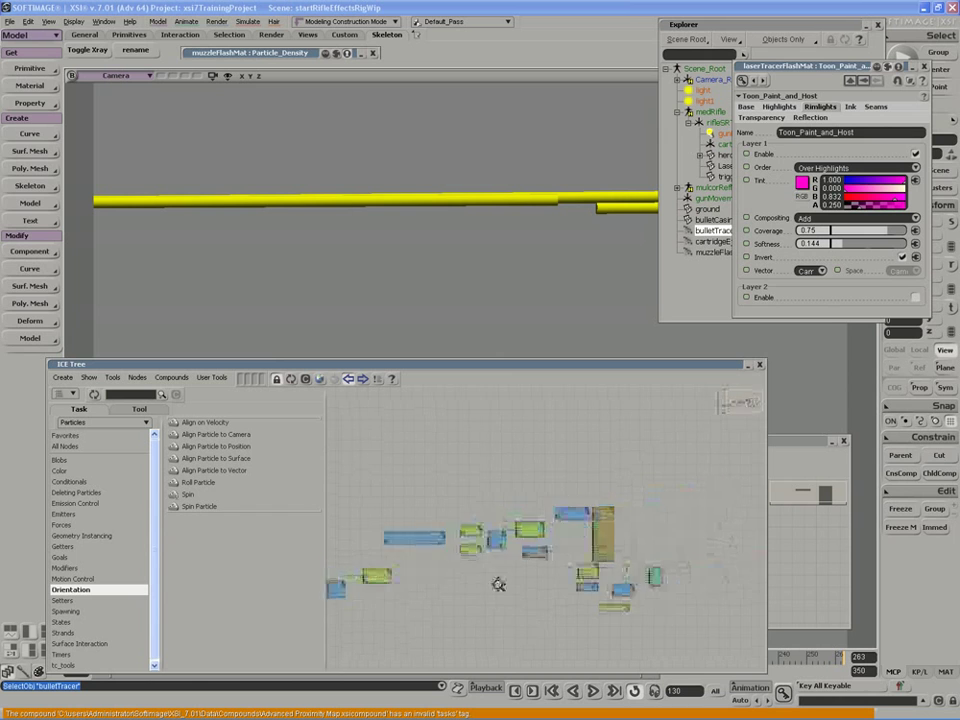
middle_click_drag(499, 583, 560, 575)
left_click_drag(690, 575, 514, 561)
double_click(619, 514)
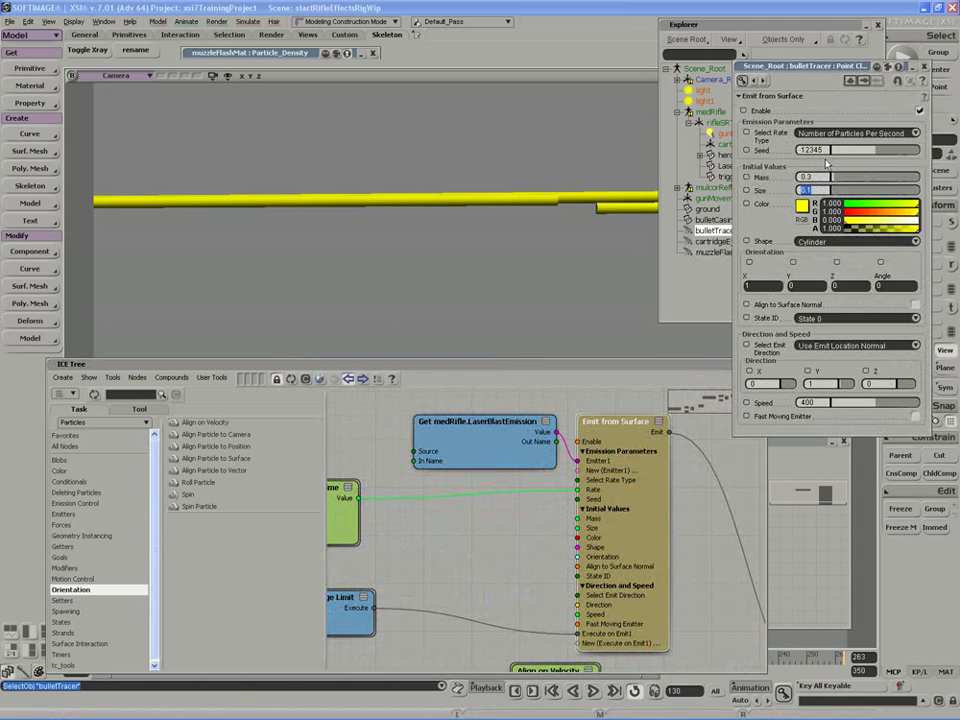
type(".2")
key("Return")
key("Up")
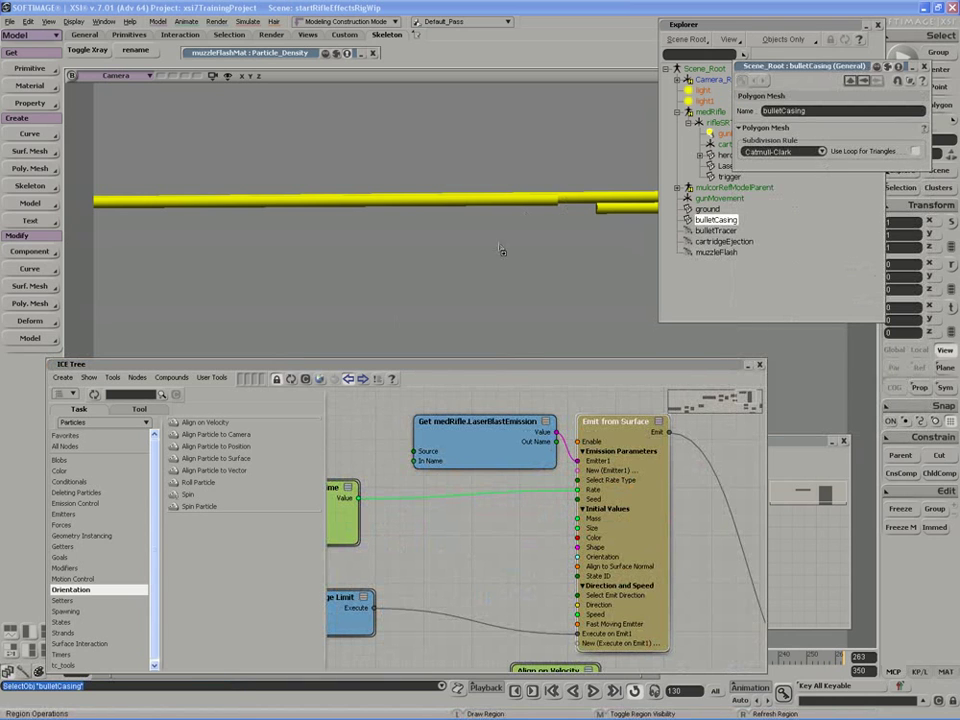
Step: Set the X and Z scale of the Set Particle Scale node to 2 during playback
left_click_drag(515, 579, 473, 387)
right_click_drag(501, 501, 493, 510)
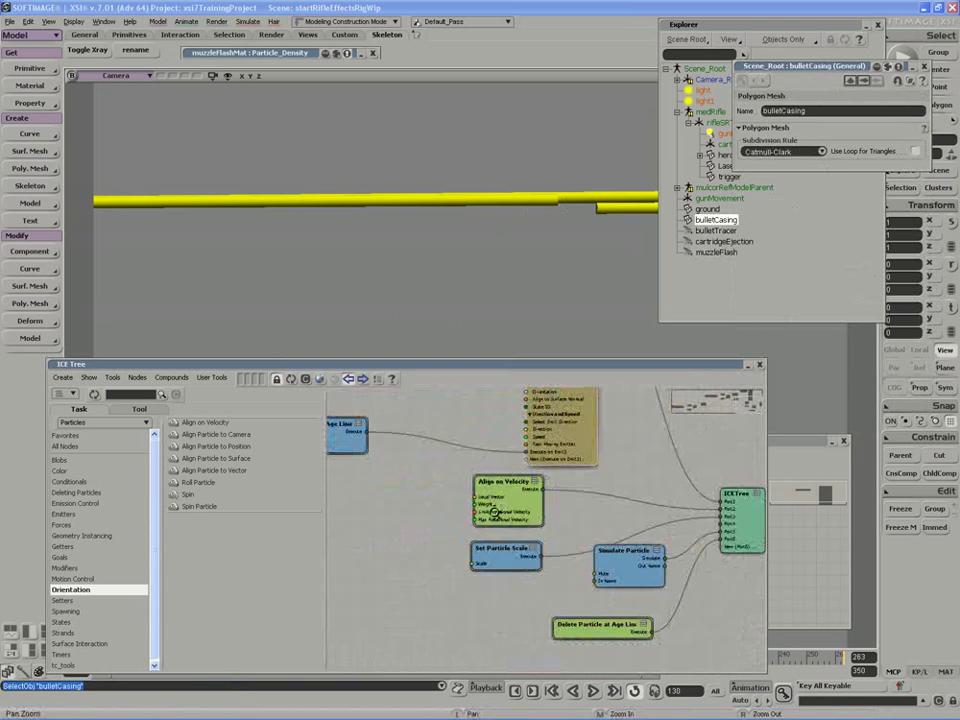
left_click_drag(493, 510, 501, 518)
double_click(516, 563)
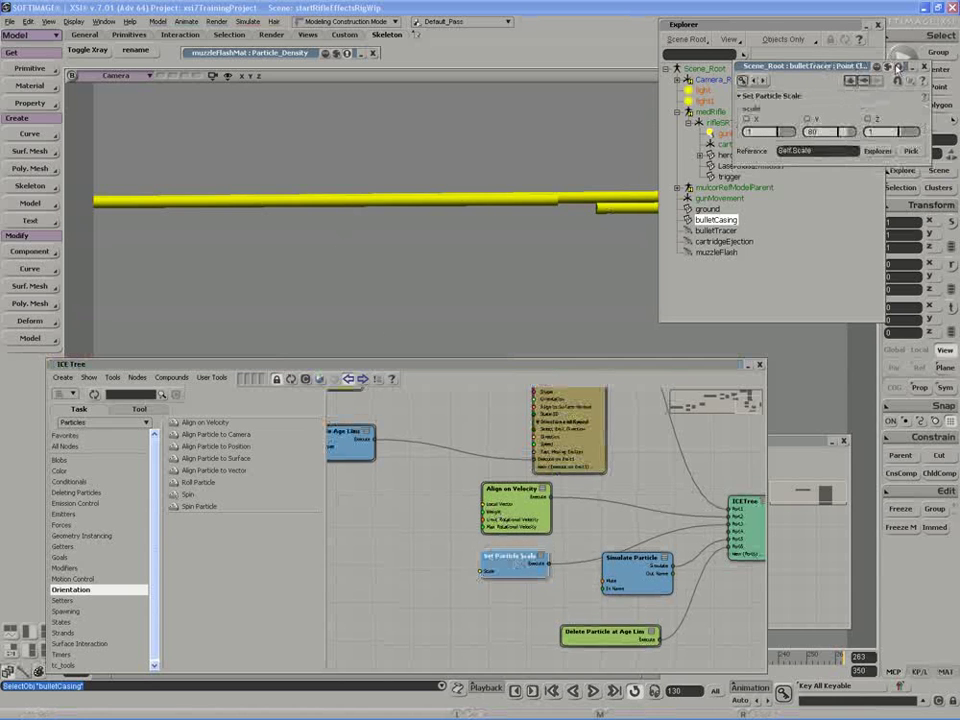
key("Up")
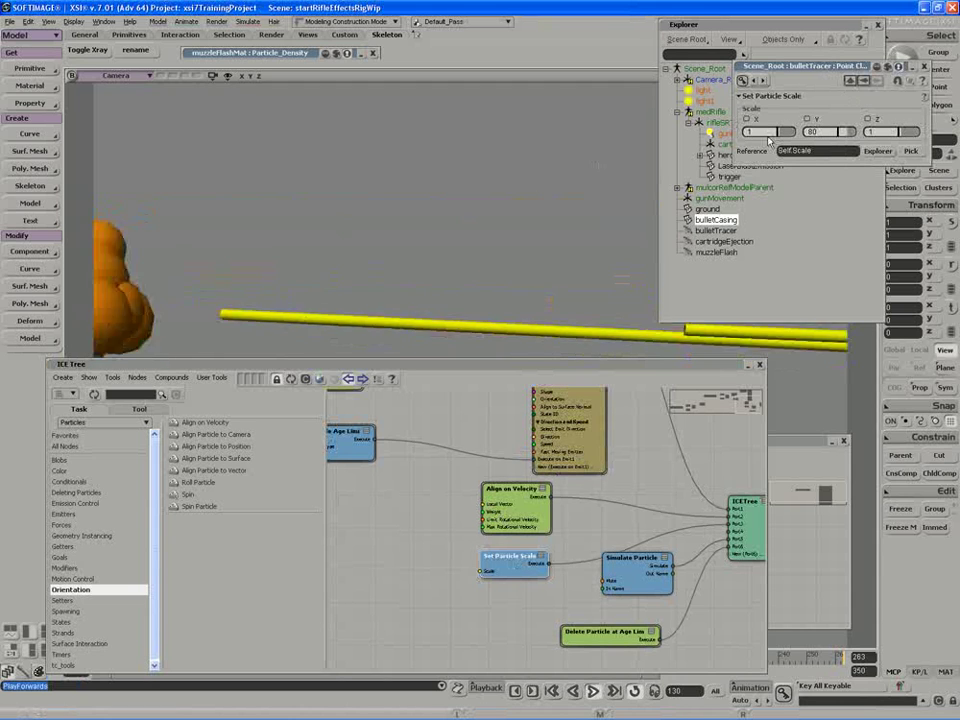
double_click(765, 132)
type("2")
key("Tab")
key("Tab")
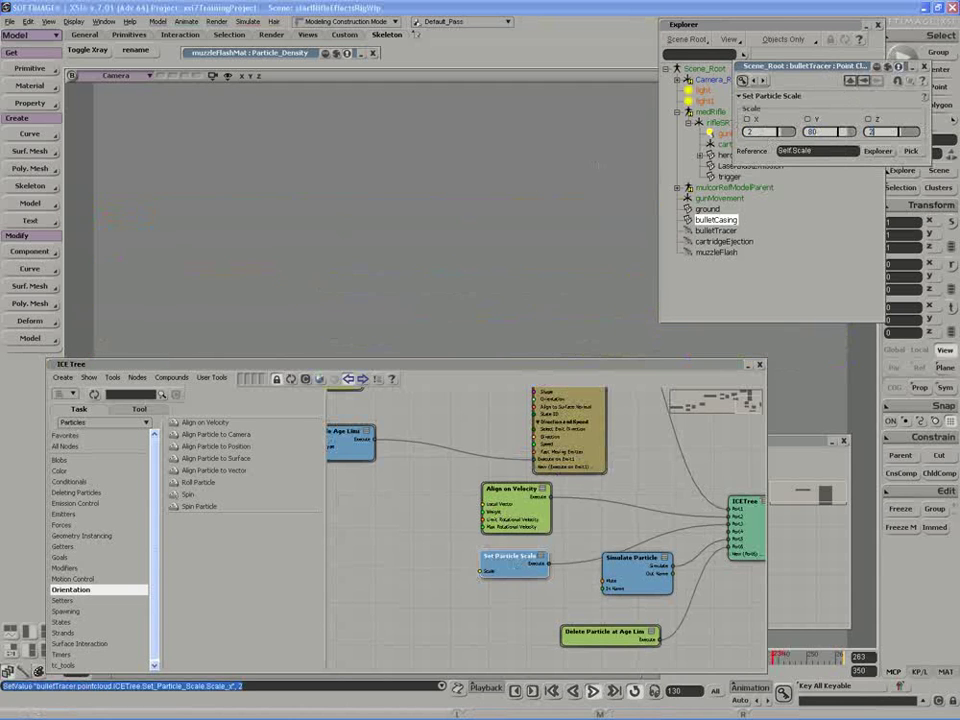
type("2")
key("Return")
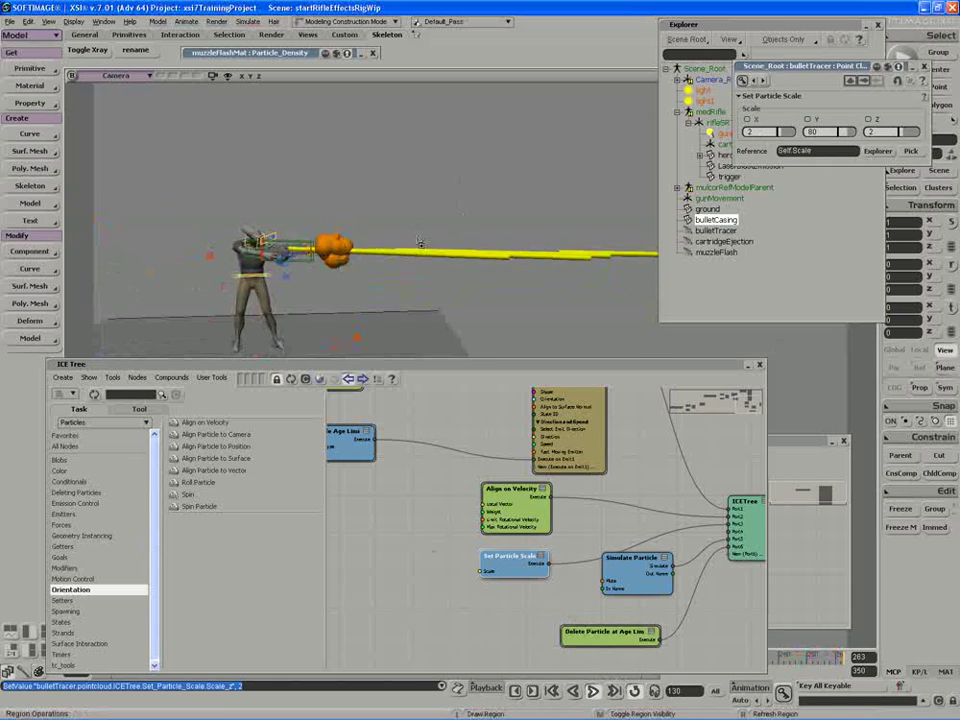
Step: Stop playback, step forward to frame 98, and preview the muzzle flash and tracer in a render region
left_click_drag(420, 243, 403, 228)
middle_click_drag(403, 228, 401, 229)
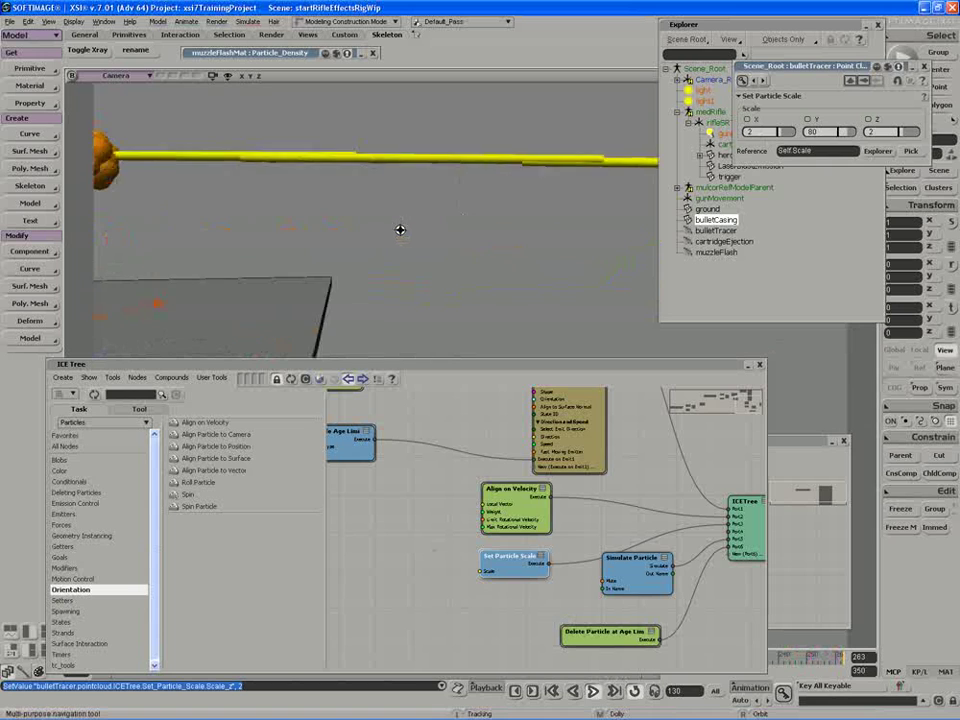
left_click_drag(401, 229, 388, 287)
middle_click_drag(388, 287, 362, 280)
mouse_move(362, 280)
left_mouse_down()
mouse_move(328, 267)
mouse_move(363, 270)
left_mouse_up()
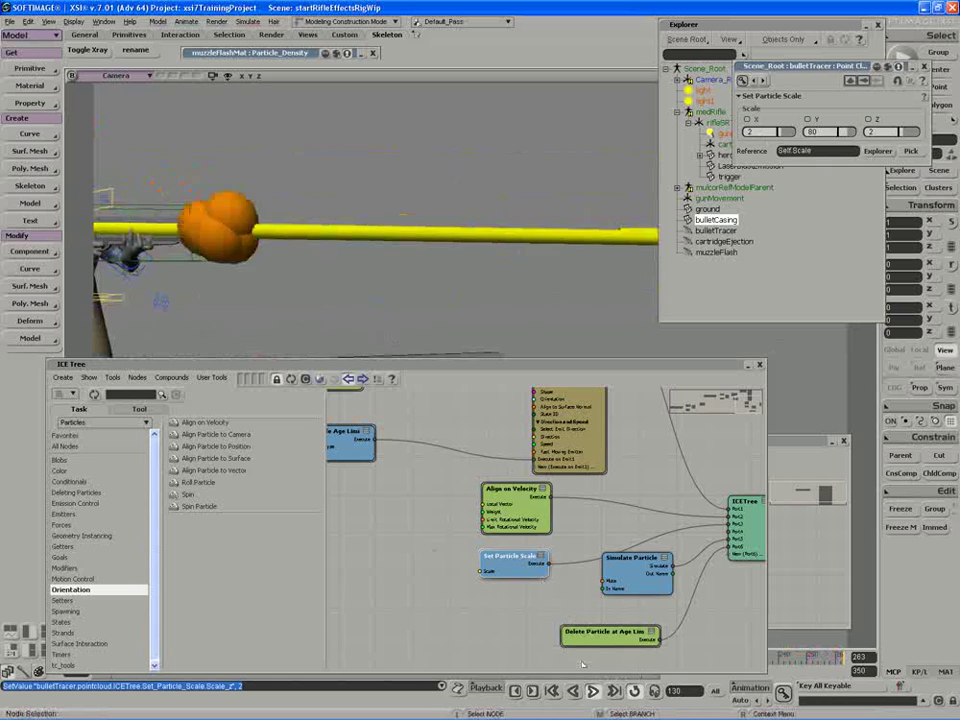
left_click(593, 691)
key("period")
key("period")
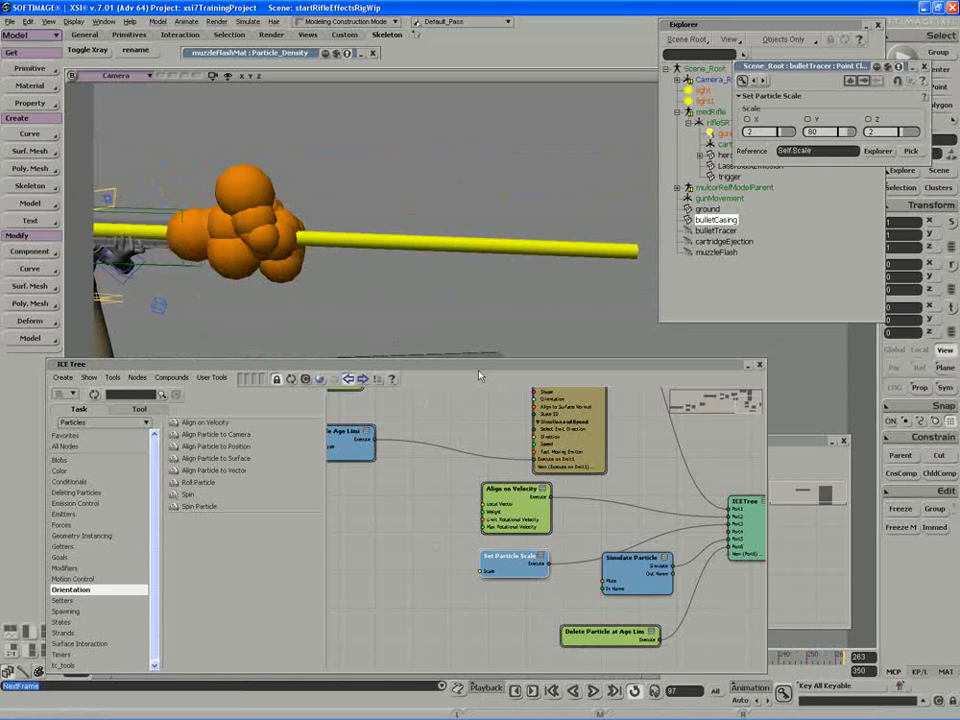
key("q")
left_click_drag(183, 97, 486, 319)
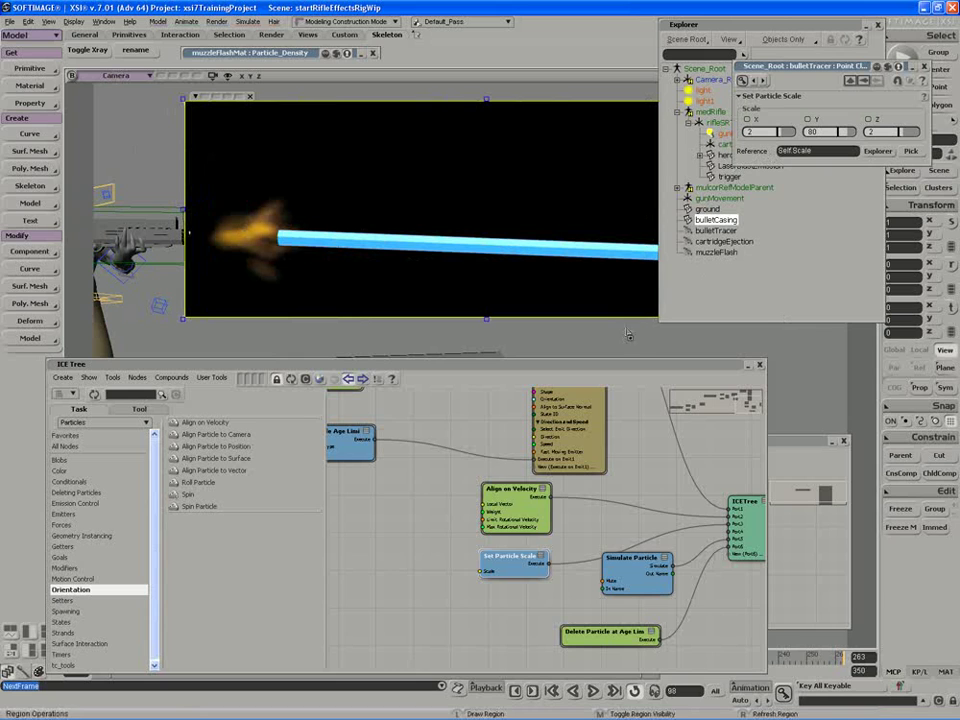
Step: Set the X and Z scale of the Set Particle Scale node to 1 and hide the render region
double_click(767, 132)
key("Tab")
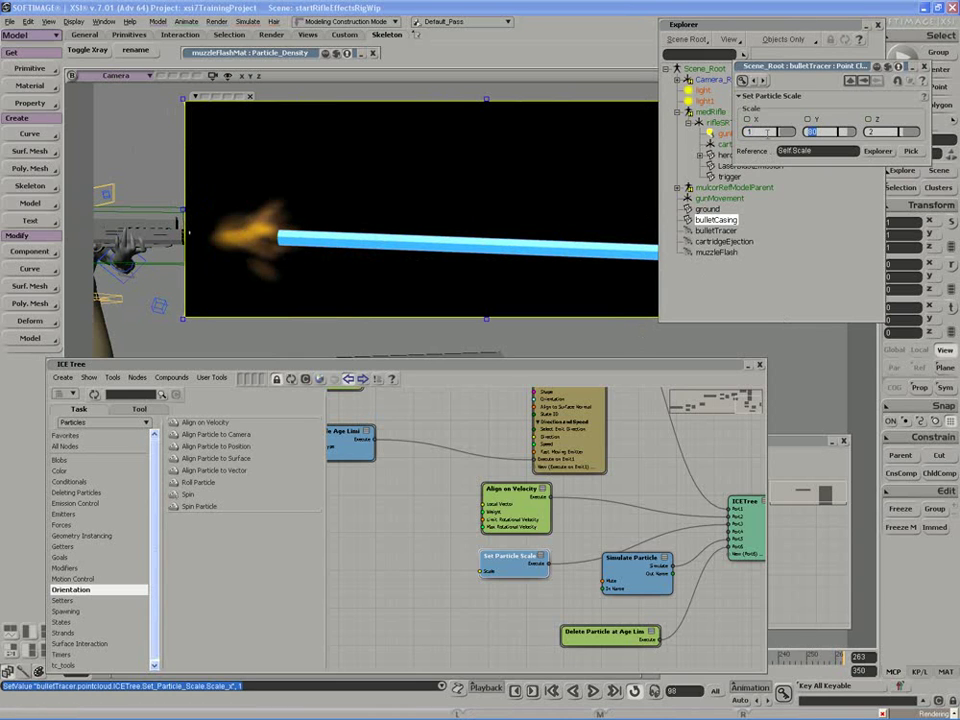
key("Tab")
type("1")
key("Return")
middle_click(640, 206)
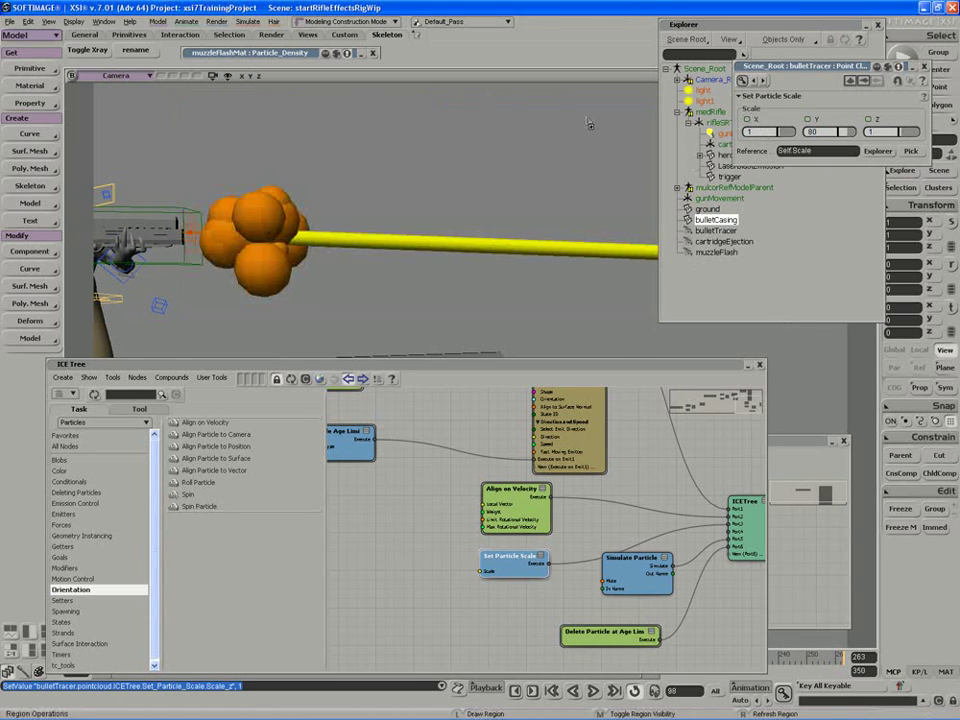
Step: Play the simulation and examine the tracer's thickness as it leaves the muzzle flash
middle_click_drag(591, 124, 343, 170)
left_click(593, 692)
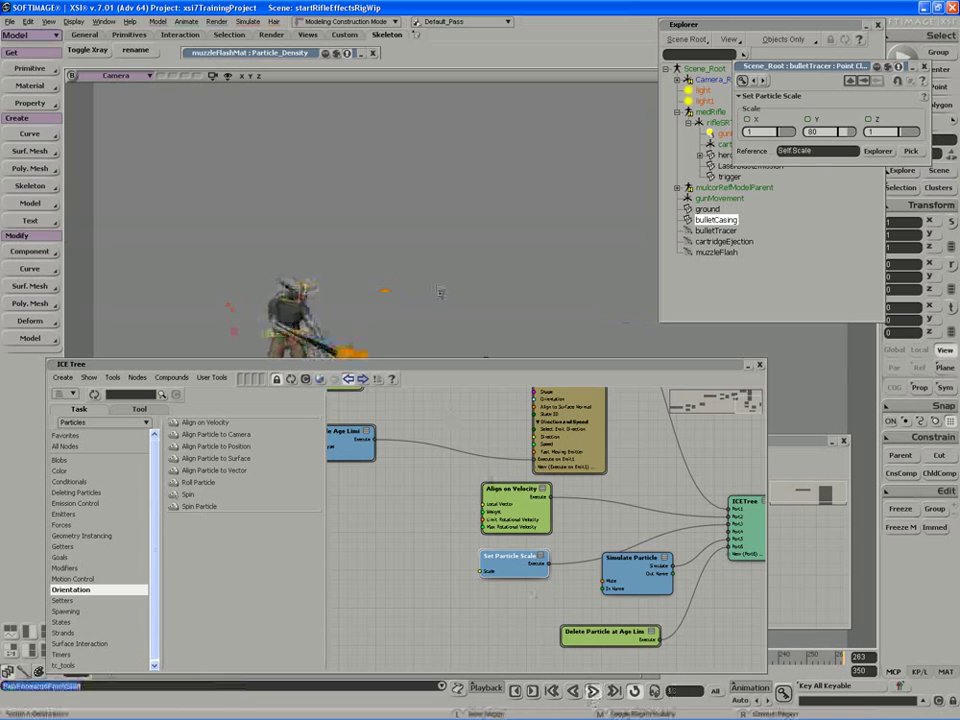
middle_click(525, 329)
key("s")
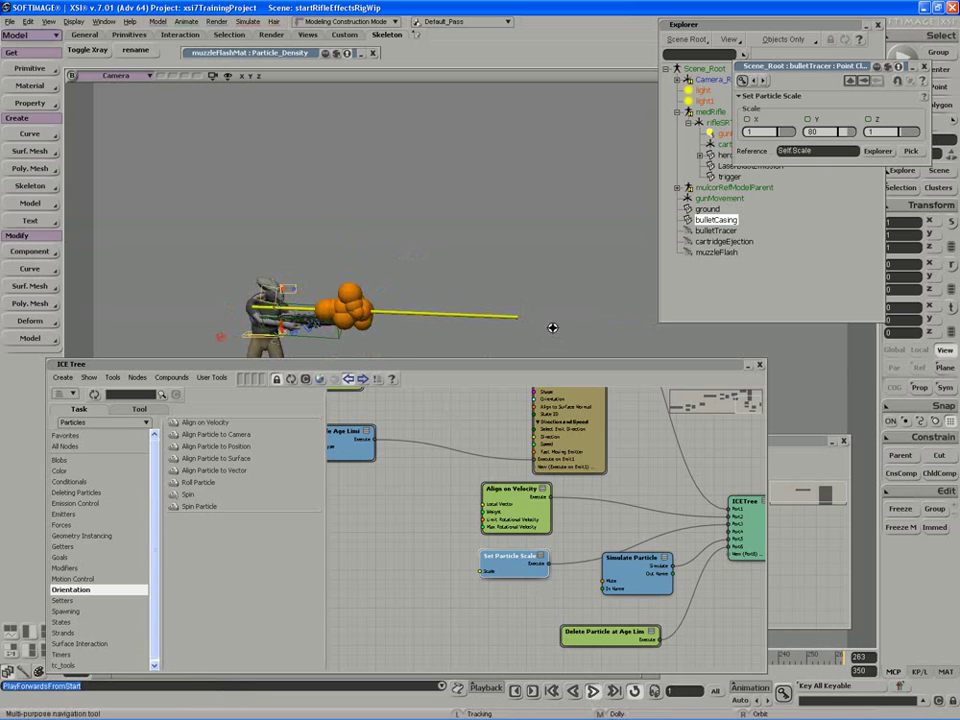
left_click_drag(553, 328, 491, 310)
middle_click_drag(491, 310, 437, 326)
right_click_drag(437, 326, 459, 304)
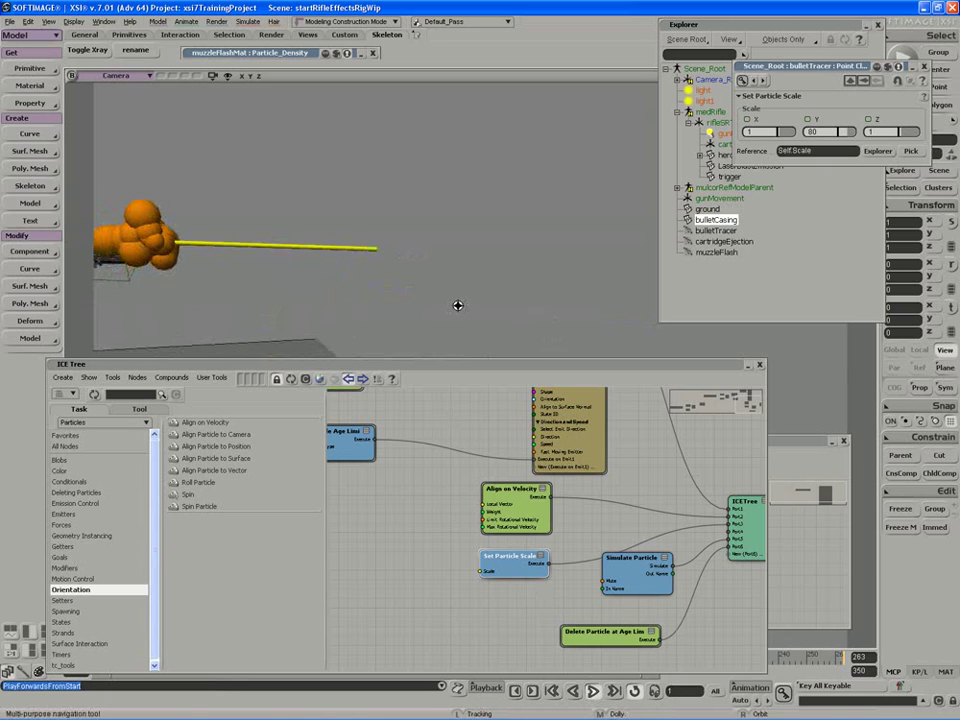
left_click_drag(459, 304, 490, 311)
middle_click_drag(490, 311, 449, 306)
left_click_drag(449, 306, 448, 317)
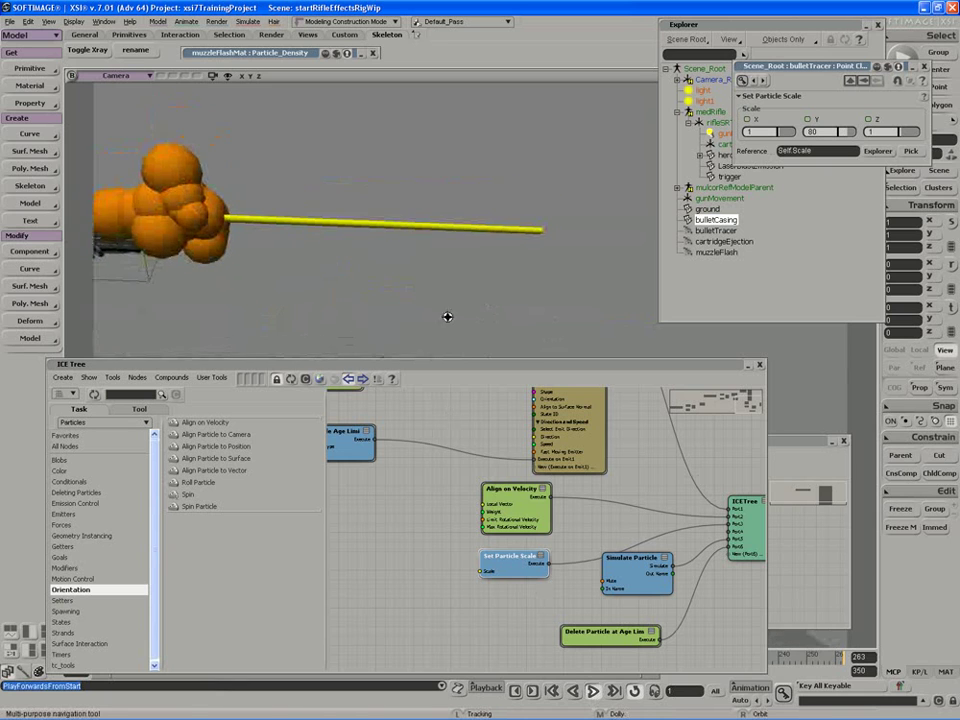
middle_click_drag(448, 317, 437, 330)
key("Down")
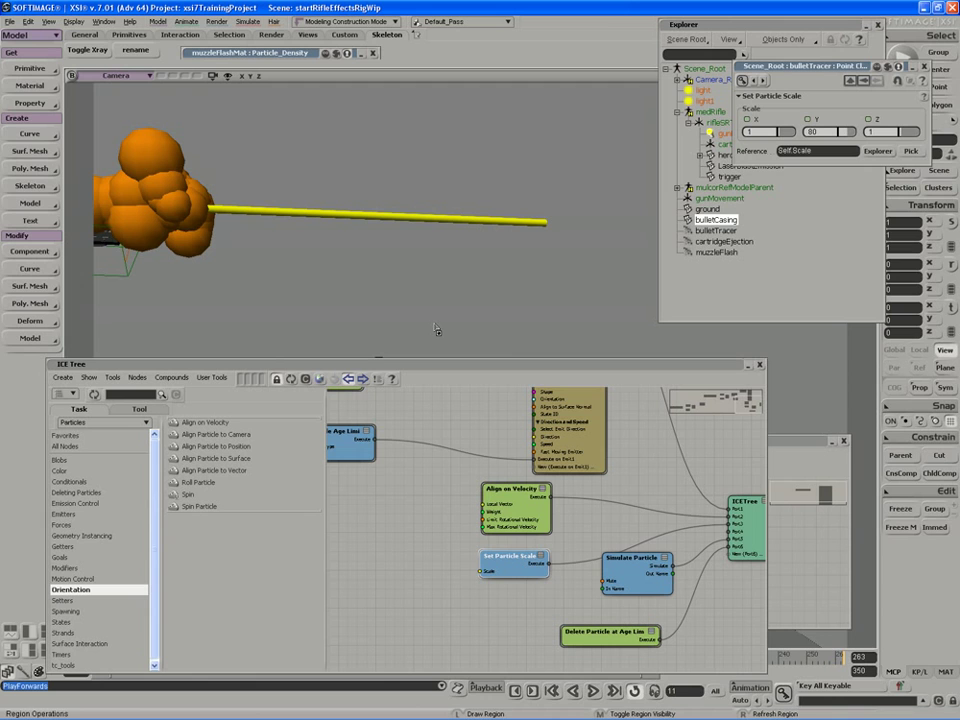
Step: Replay the simulation, stop at frame 77, and preview the tracer in a render region
left_click(592, 691)
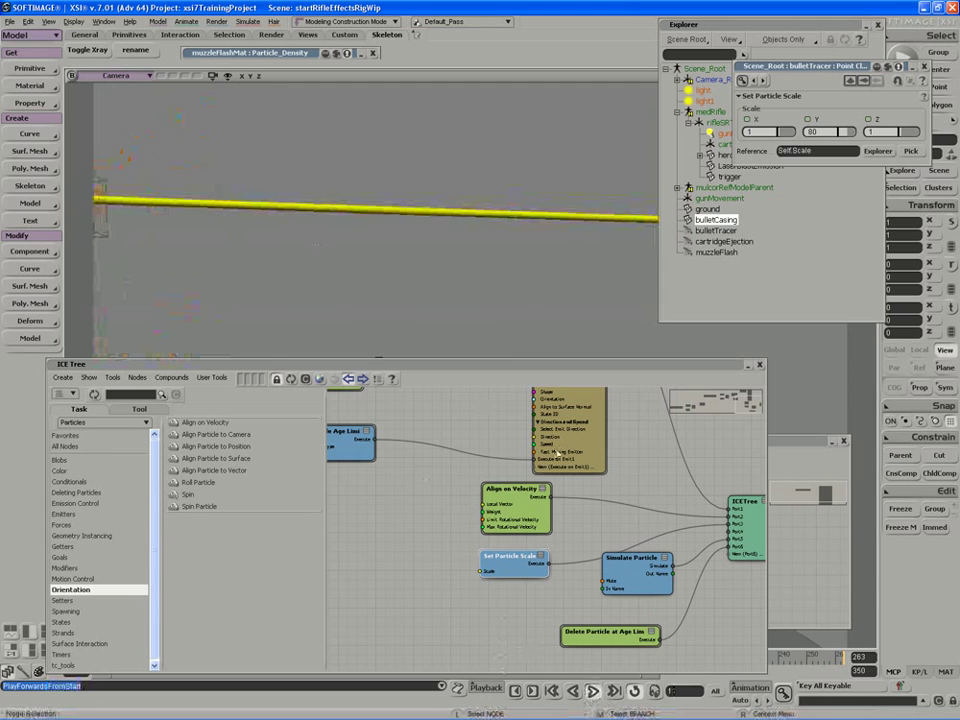
key("Escape")
left_click_drag(222, 113, 846, 356)
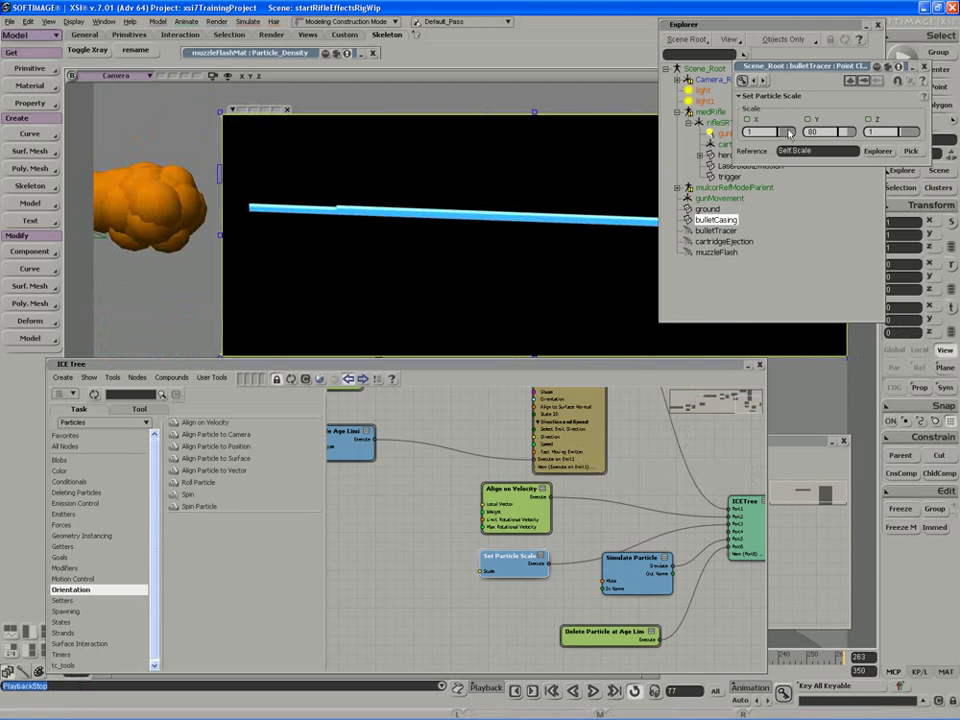
Step: Set the Set Particle Scale node's X and Z scale to 0.3 and its Y scale to 35
double_click(797, 69)
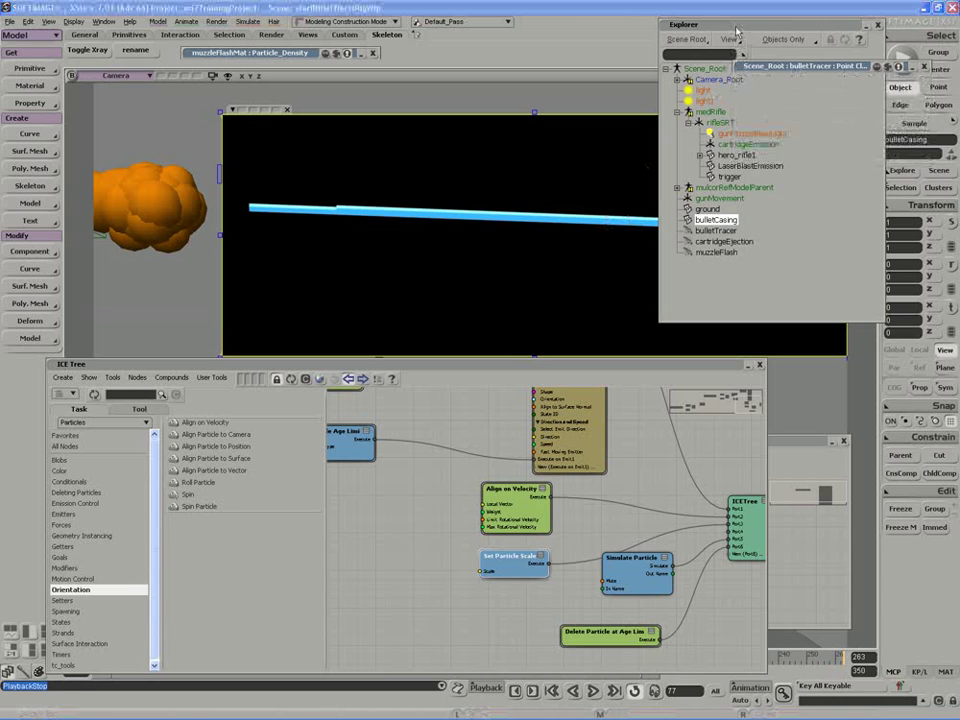
double_click(733, 26)
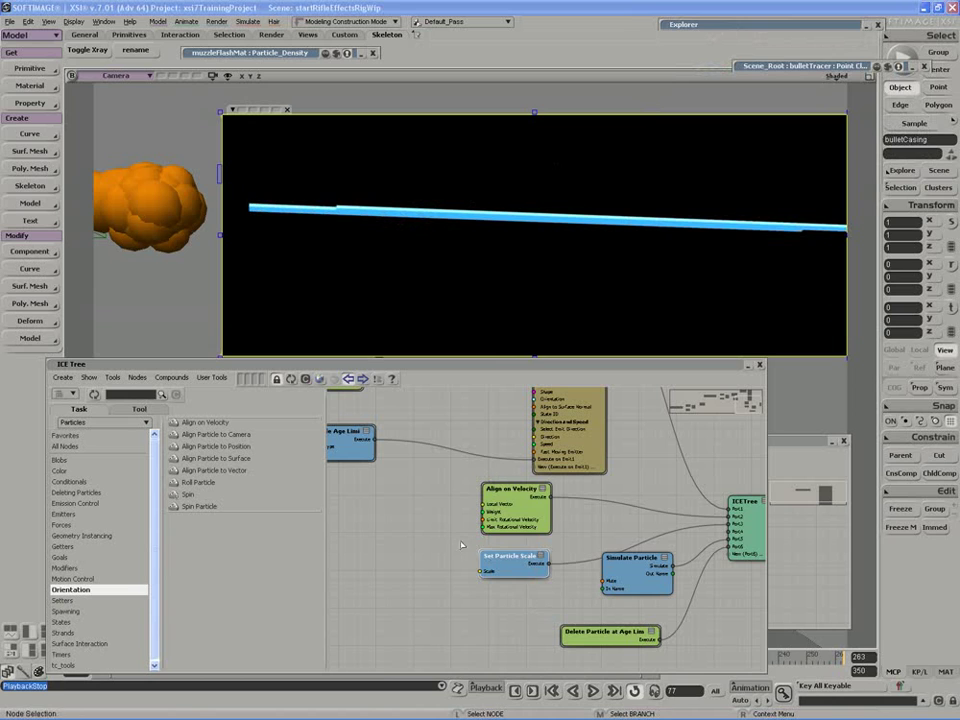
double_click(517, 567)
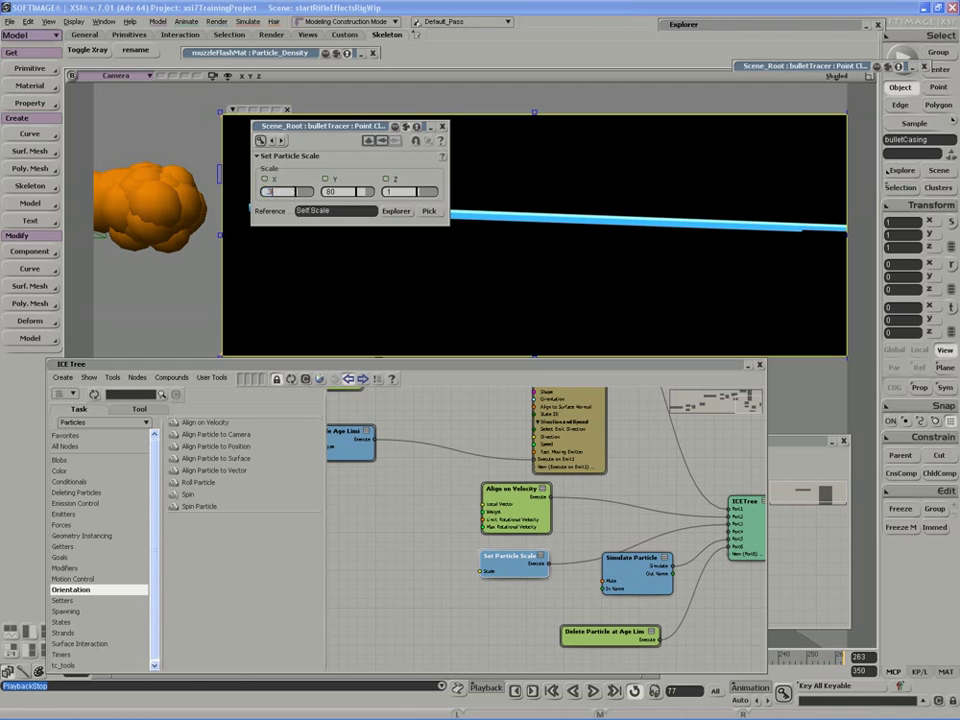
key("Tab")
key("Tab")
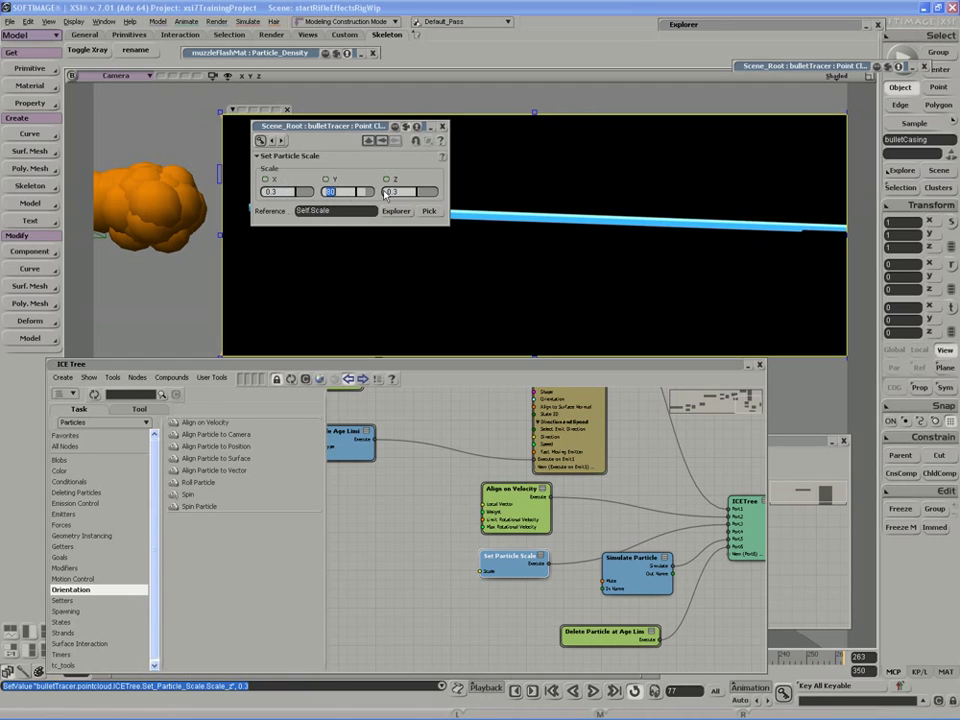
key("shift+q")
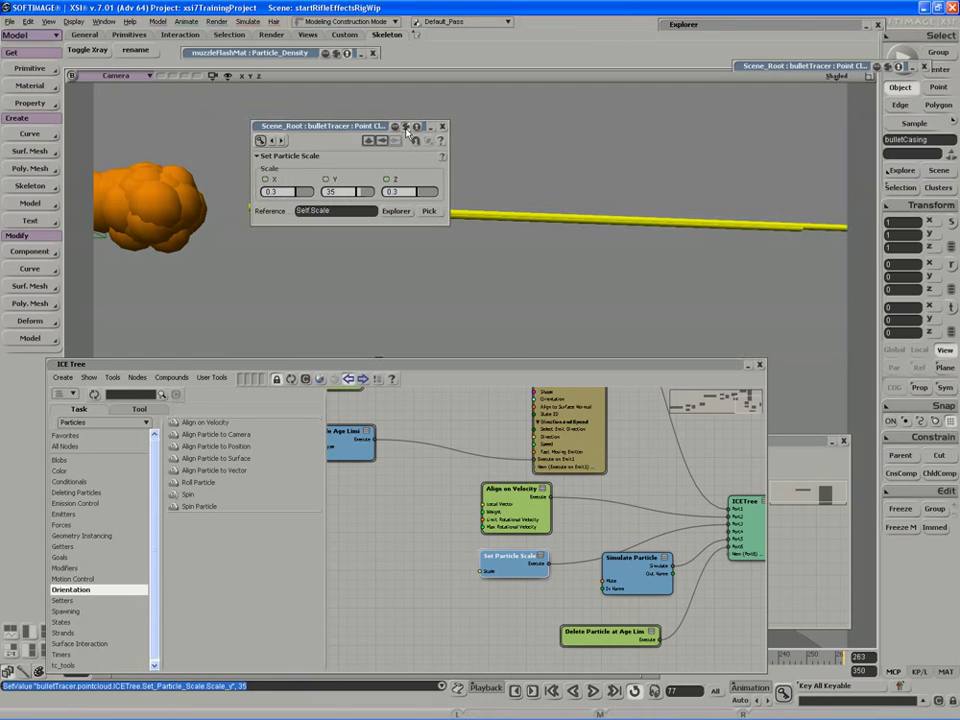
double_click(371, 128)
left_click_drag(371, 128, 374, 61)
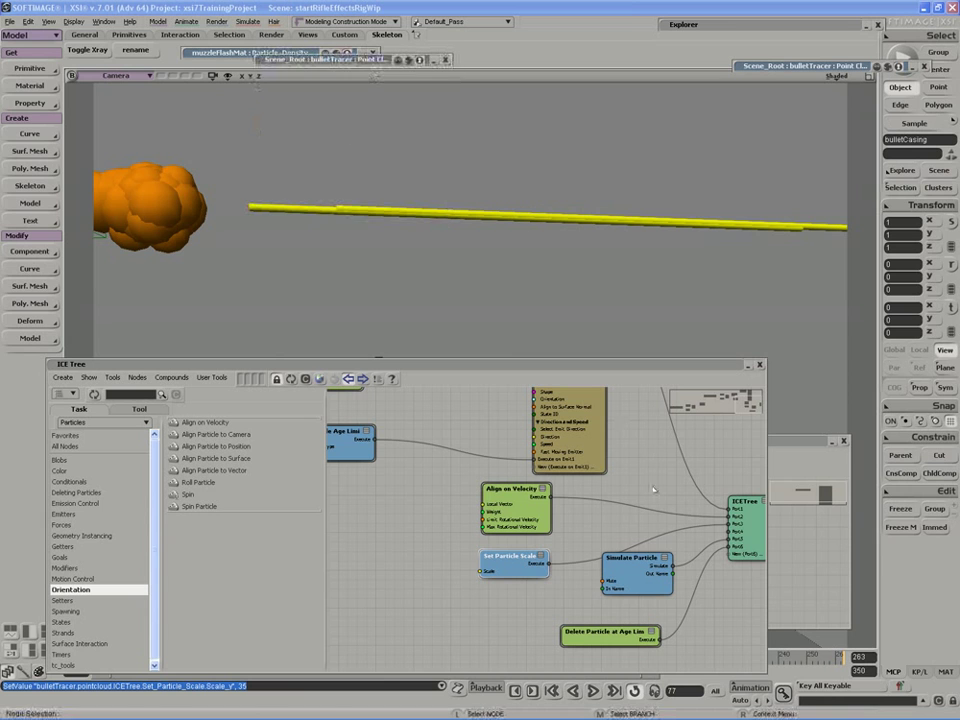
Step: Replay the simulation to frame 53 and preview the muzzle flash and thinner tracers in a render region
left_click_drag(621, 366, 615, 288)
left_click(593, 691)
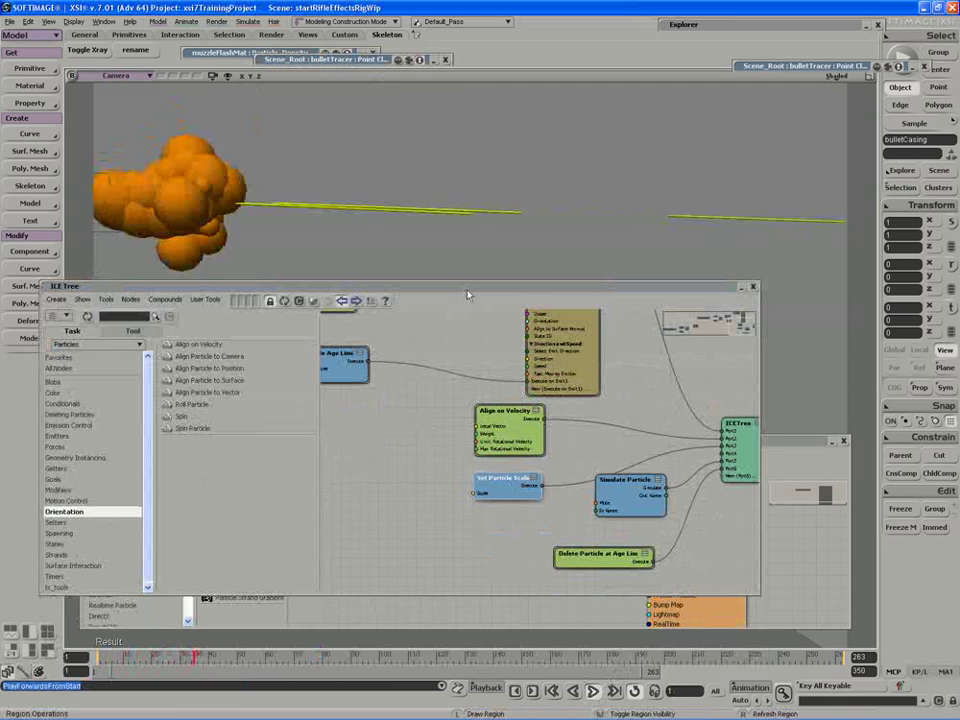
key("Escape")
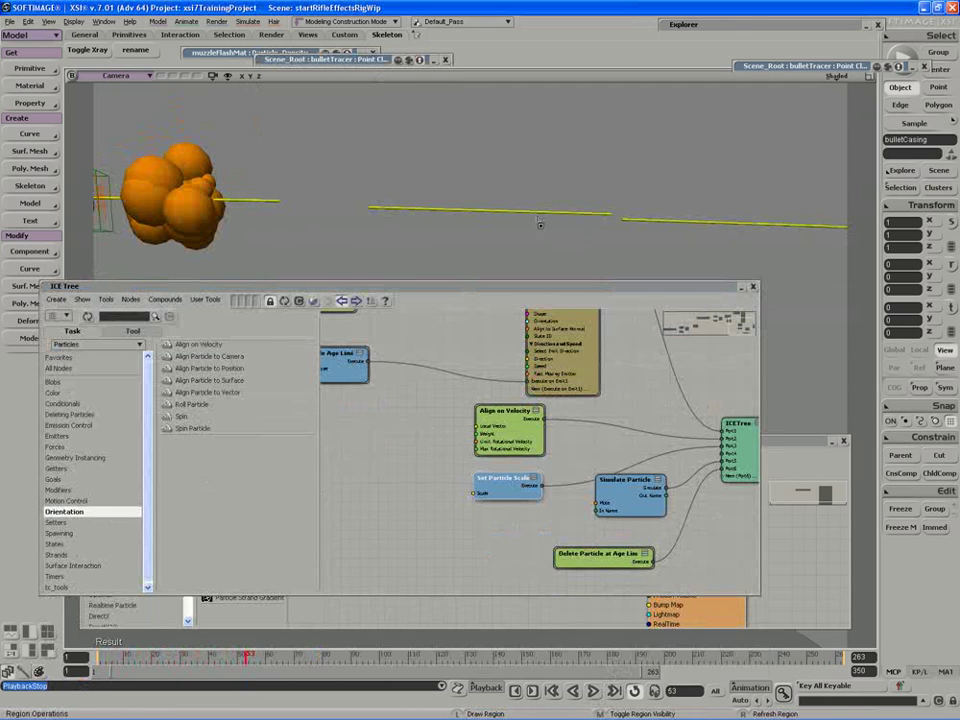
left_click_drag(100, 113, 847, 348)
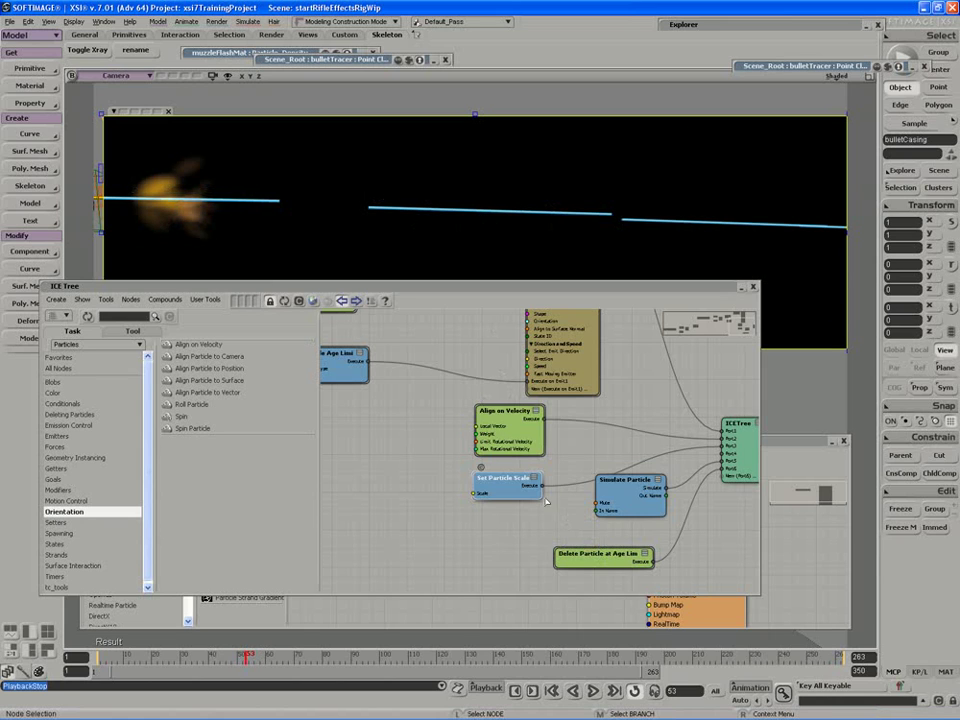
Step: Set the Y scale of the Set Particle Scale node to 25 and collapse the ICE Tree and node property windows
double_click(508, 482)
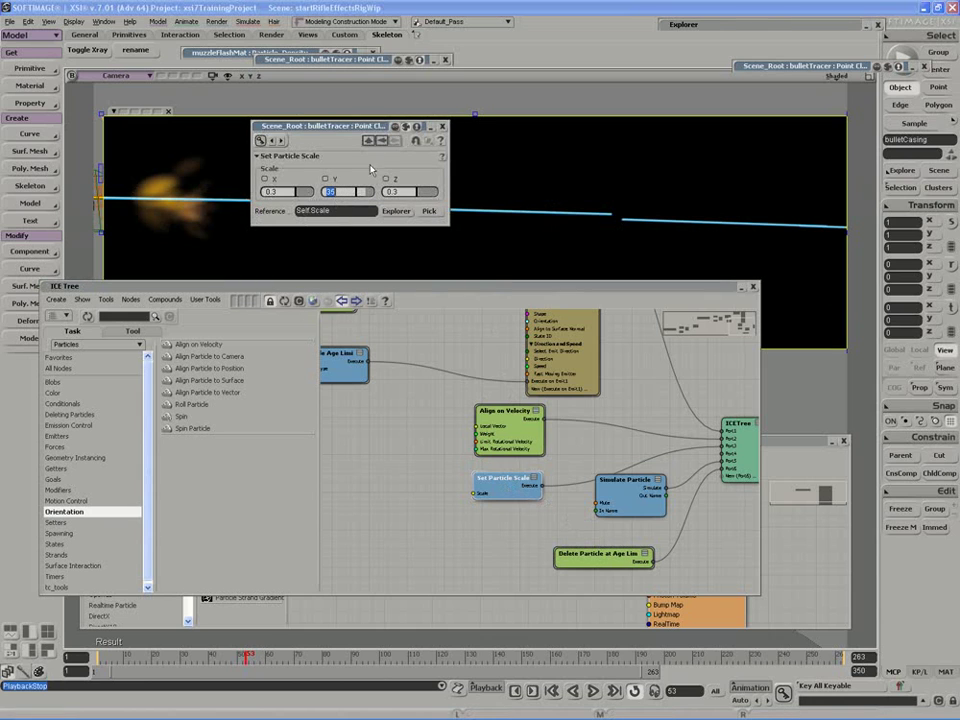
type("25")
key("Return")
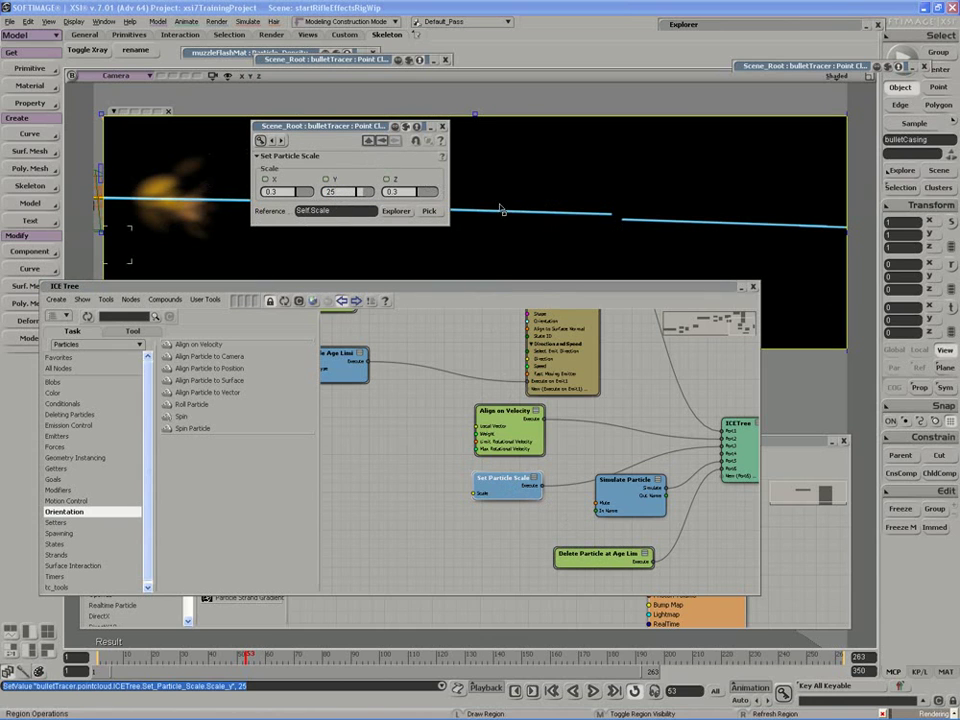
middle_click(602, 263)
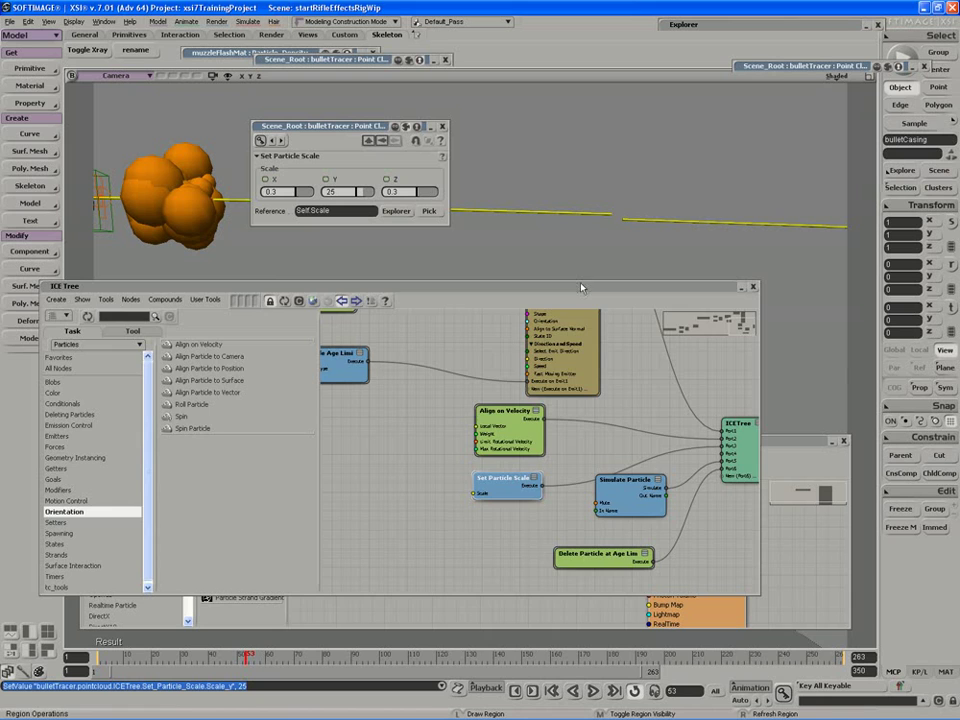
double_click(582, 288)
double_click(362, 127)
Step: Replay the simulation to frame 66 and preview the whole soldier with the tracers in a render region
key("s")
middle_click_drag(435, 251, 423, 364)
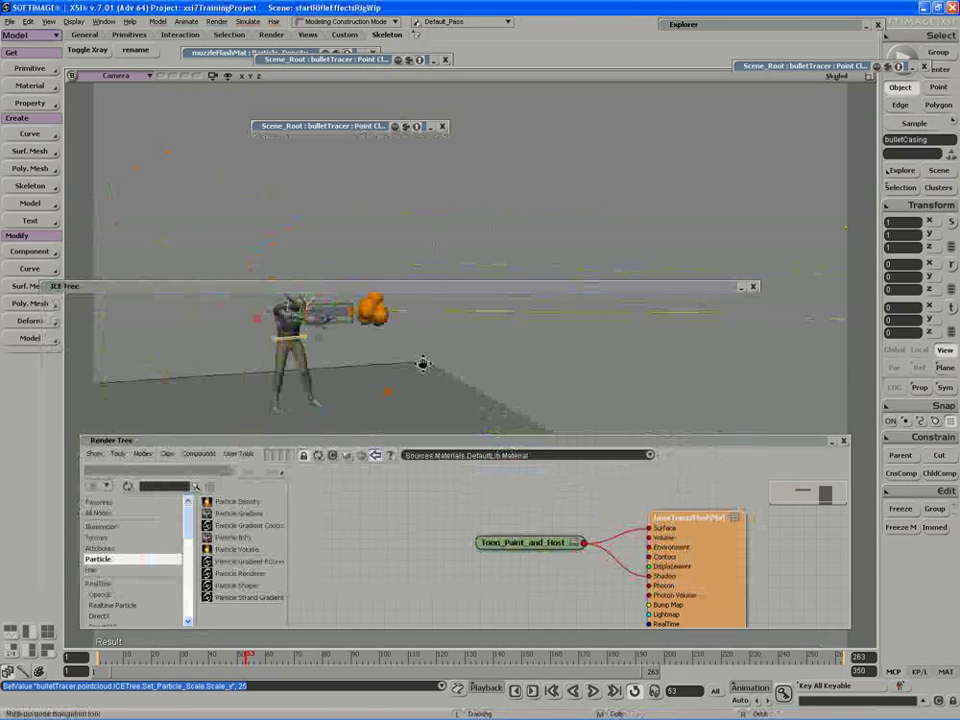
left_click(592, 691)
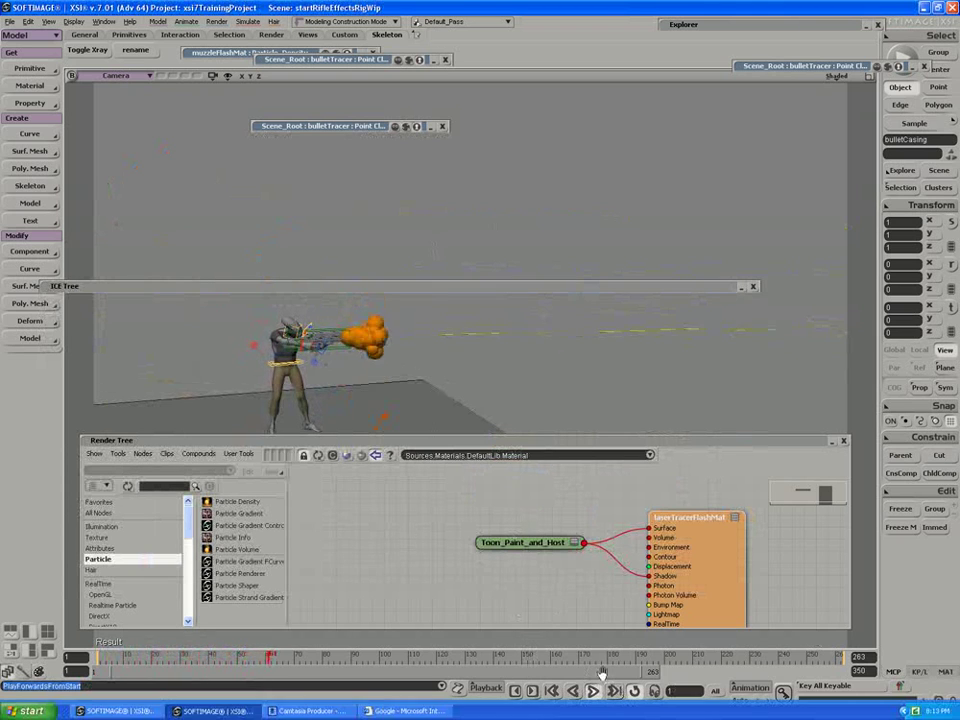
left_click(597, 690)
key("q")
left_click_drag(175, 155, 914, 487)
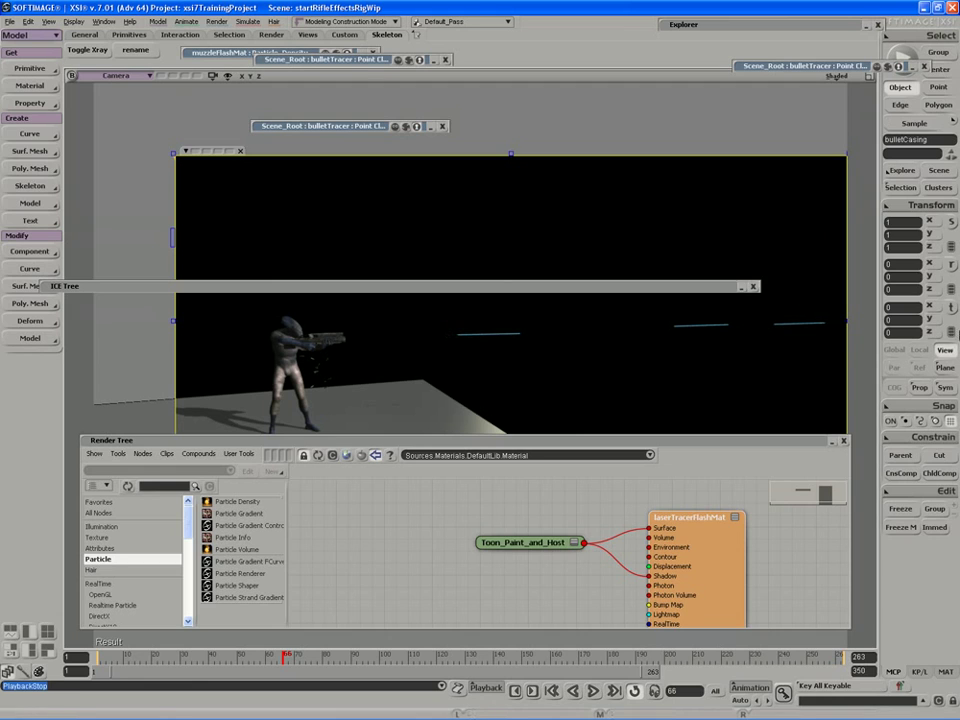
Step: Close the ICE Tree and Render Tree windows and reframe the camera on the soldier, ground and tracer
middle_click(562, 378)
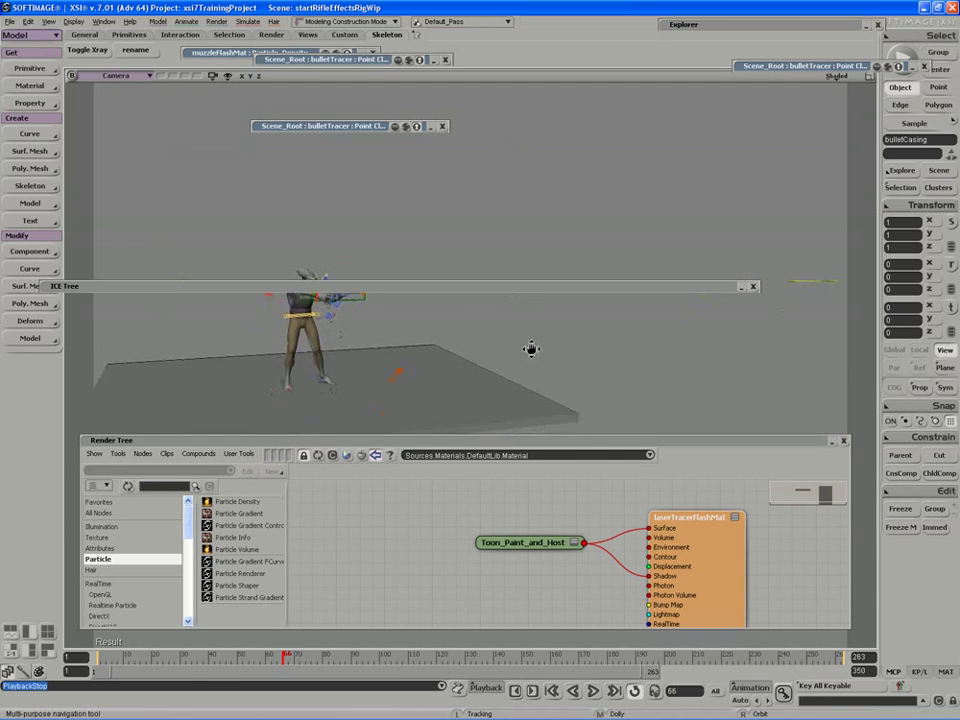
left_click(753, 288)
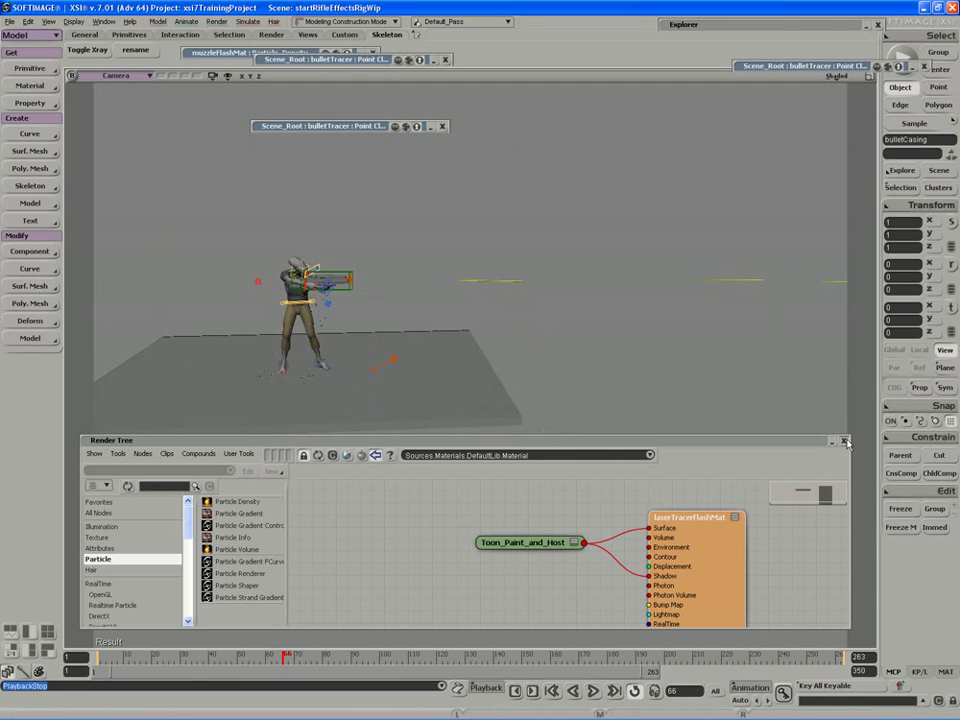
left_click(844, 441)
key("s")
middle_click_drag(546, 347, 361, 319)
right_click_drag(361, 320, 371, 317)
key("q")
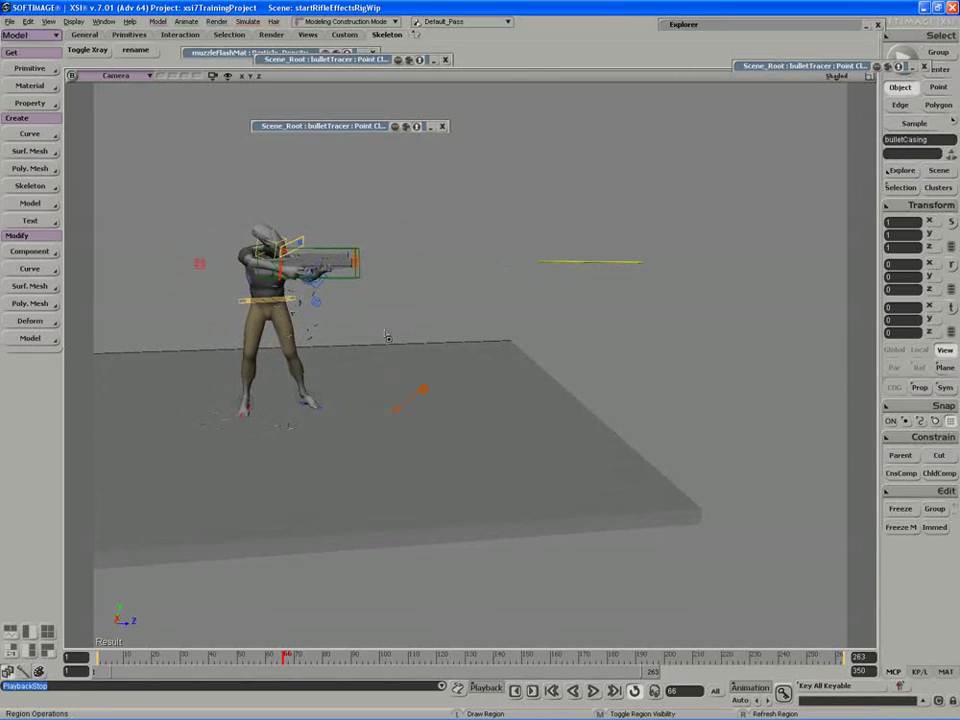
key("s")
left_click_drag(389, 335, 435, 337)
right_click_drag(435, 337, 411, 355)
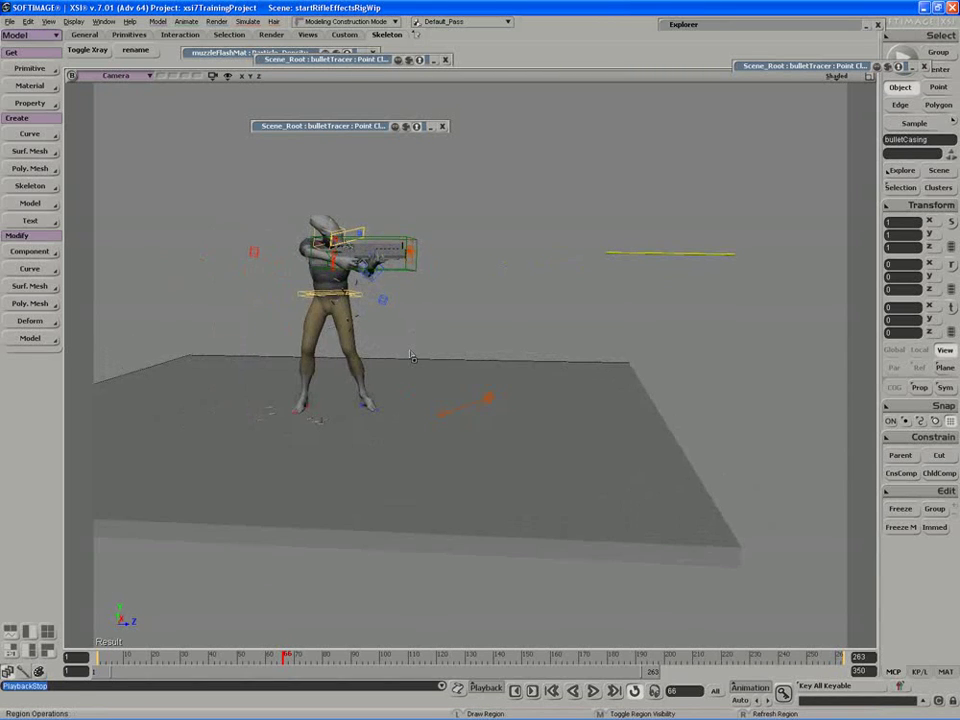